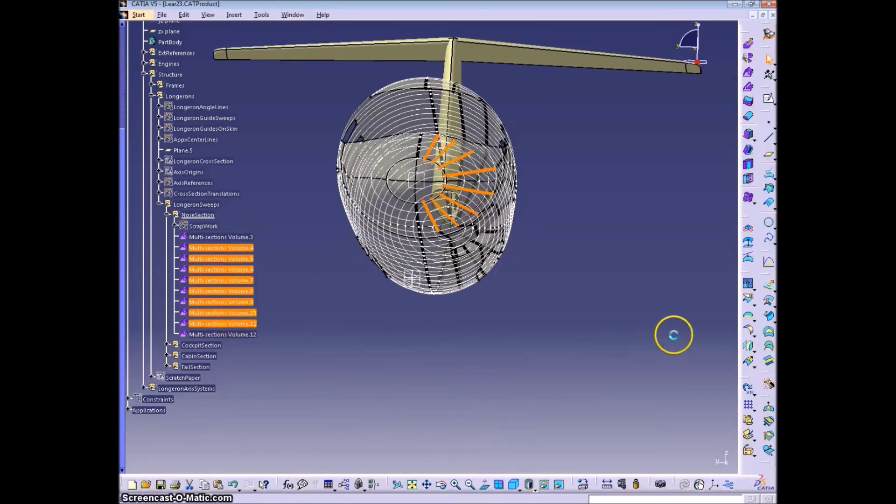
Mirror the eight selected nose longeron volumes, Multi-sections Volume.4 to Volume.11, about the ZX plane with Symmetry
{"action": "left_click", "coordinate": [748, 347]}
{"action": "right_click", "coordinate": [666, 413]}
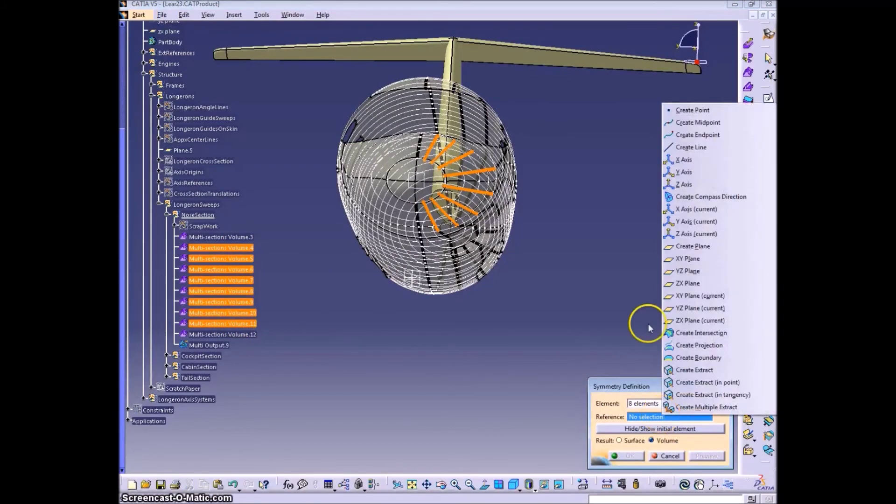
{"action": "left_click", "coordinate": [688, 283]}
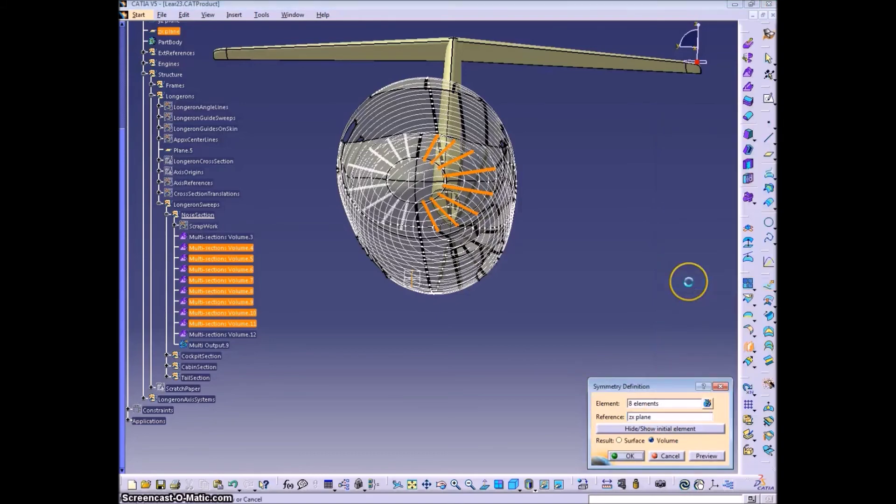
{"action": "left_click", "coordinate": [706, 456]}
{"action": "left_click", "coordinate": [627, 456]}
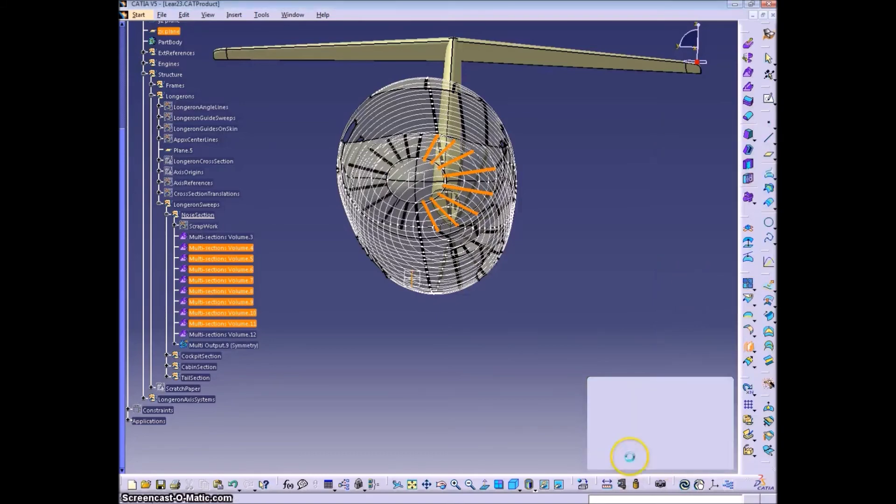
Group Multi-sections Volume.3 to Volume.12 into a new geometrical set named PortSide under NoseSection
{"action": "middle_click_drag", "start_coordinate": [452, 255], "coordinate": [419, 301]}
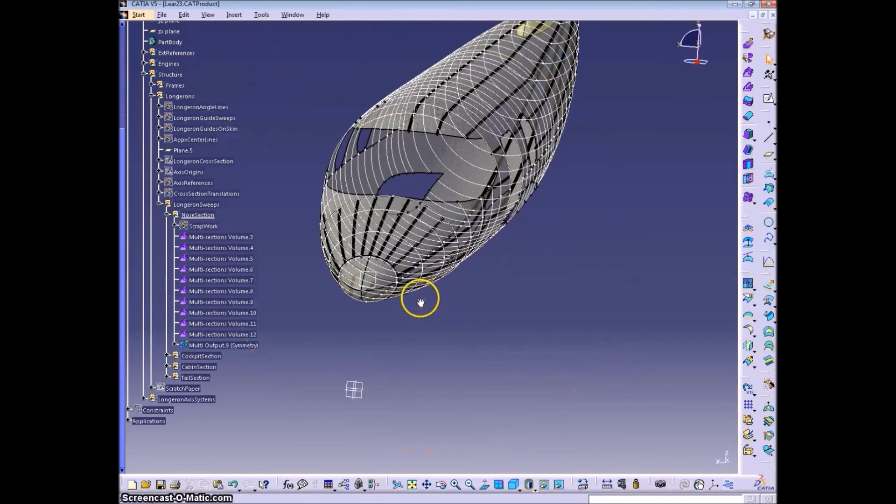
{"action": "left_click", "coordinate": [214, 346]}
{"action": "left_click", "coordinate": [200, 237]}
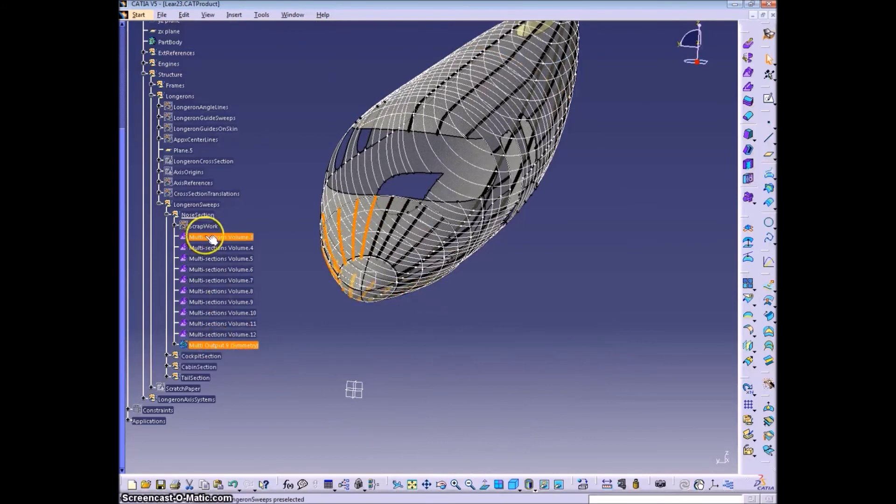
{"action": "left_click", "coordinate": [200, 334], "text": "shift"}
{"action": "left_click", "coordinate": [233, 14]}
{"action": "left_click", "coordinate": [260, 64]}
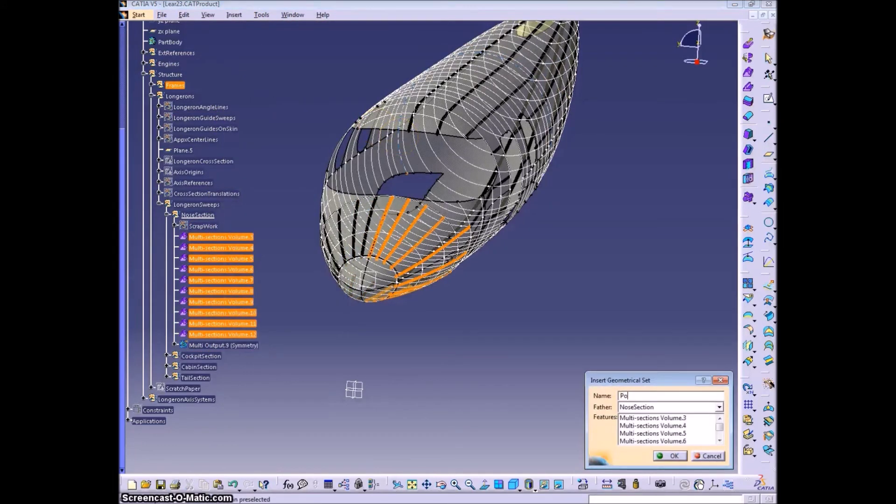
{"action": "type", "text": "PortSide"}
{"action": "key", "text": "Return"}
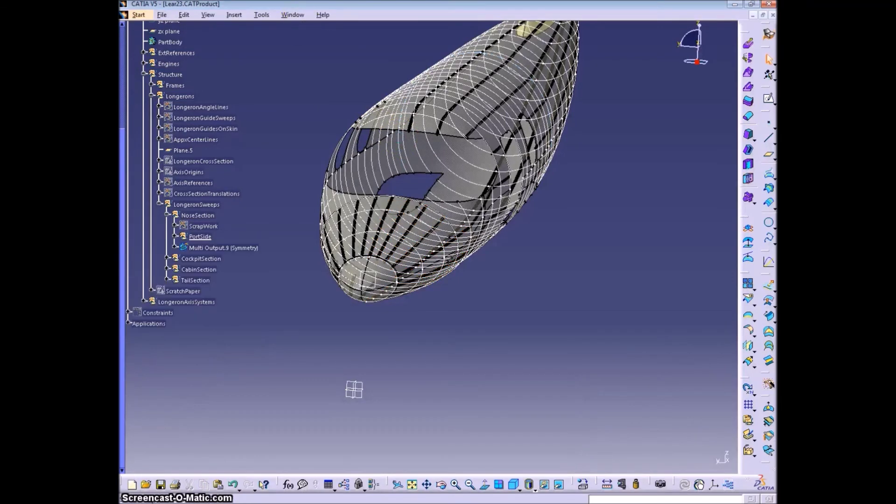
Rename the nose section's symmetry output to StarboardSide, keeping the (Symmetry) suffix
{"action": "left_click", "coordinate": [224, 248]}
{"action": "left_click", "coordinate": [175, 248]}
{"action": "left_click", "coordinate": [175, 248]}
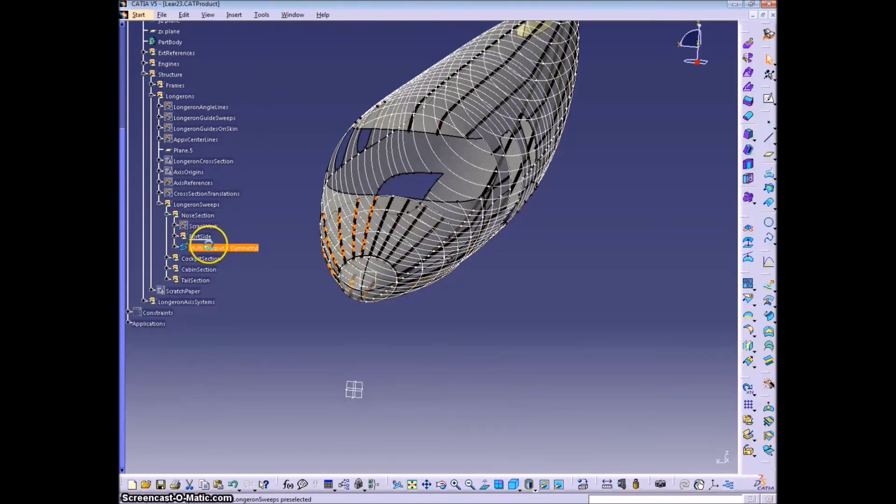
{"action": "key", "text": "alt+Return"}
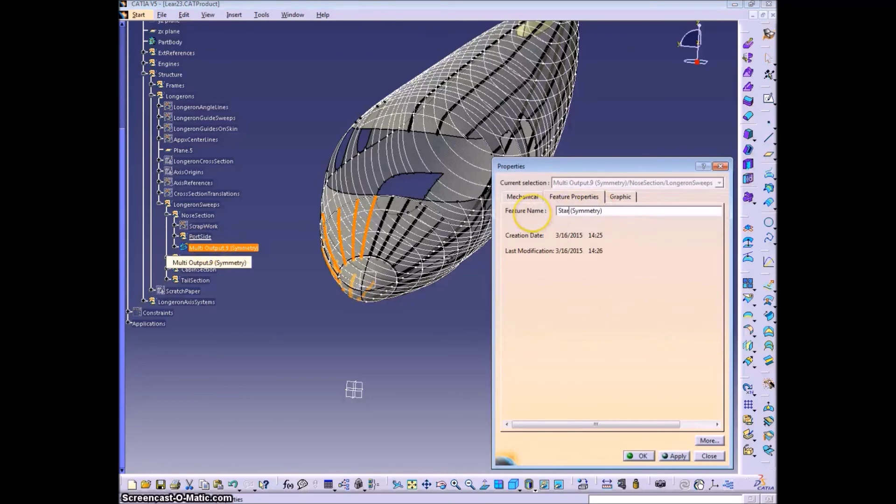
{"action": "type", "text": "StarboardSide"}
{"action": "key", "text": "Return"}
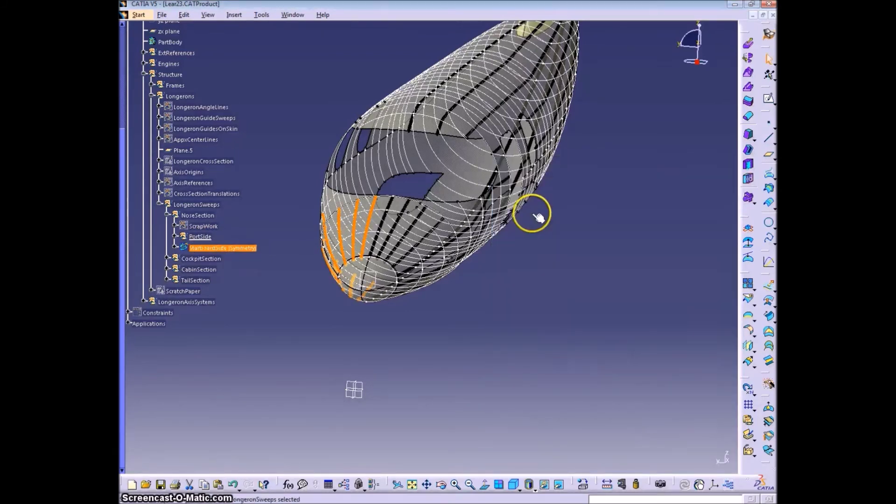
Collapse NoseSection, expand CockpitSection and define CockpitSection as the in-work object
{"action": "left_click", "coordinate": [167, 258]}
{"action": "left_click", "coordinate": [197, 215]}
{"action": "left_click", "coordinate": [166, 214]}
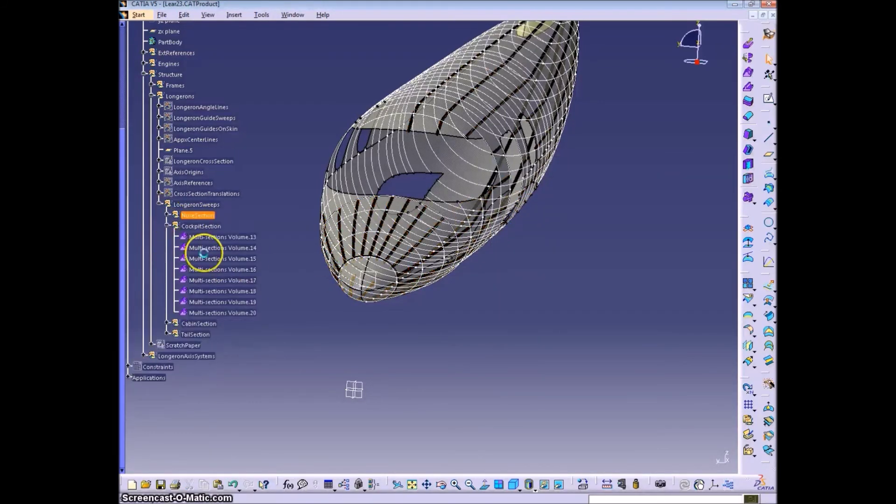
{"action": "right_click", "coordinate": [204, 225]}
{"action": "left_click", "coordinate": [236, 301]}
Mirror cockpit longeron volumes 13 to 17 and 20 about the ZX plane with Symmetry
{"action": "middle_click_drag", "start_coordinate": [471, 269], "coordinate": [326, 272]}
{"action": "left_click", "coordinate": [236, 239]}
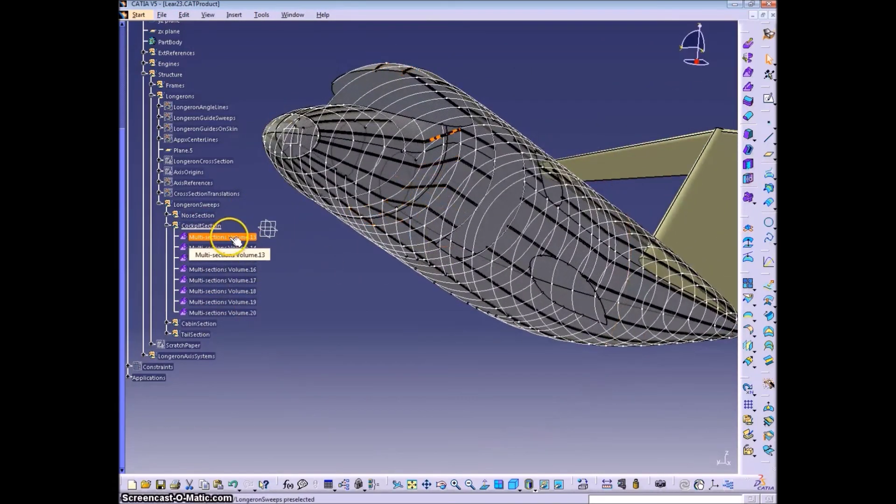
{"action": "left_click", "coordinate": [235, 250], "text": "ctrl"}
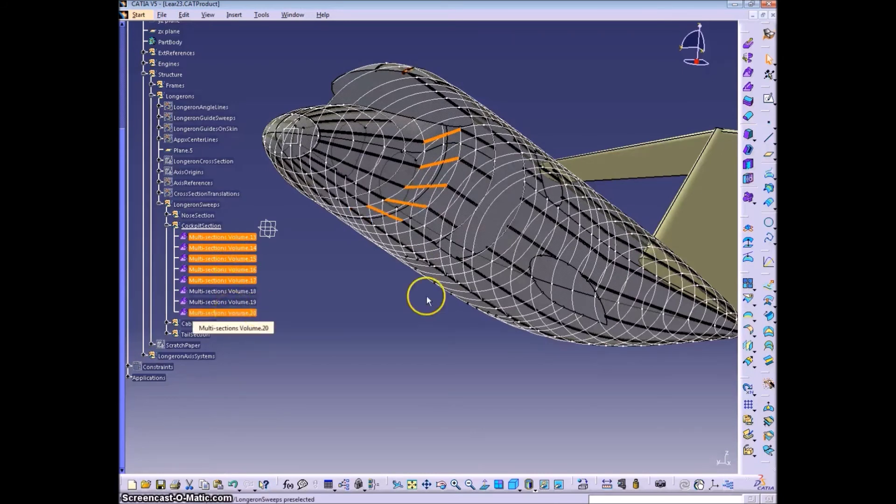
{"action": "left_click", "coordinate": [750, 347]}
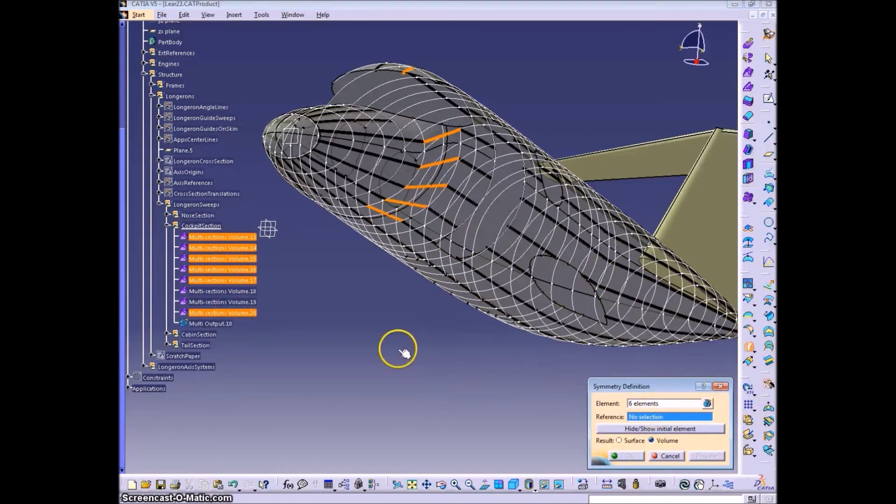
{"action": "right_click", "coordinate": [633, 417]}
{"action": "left_click", "coordinate": [660, 282]}
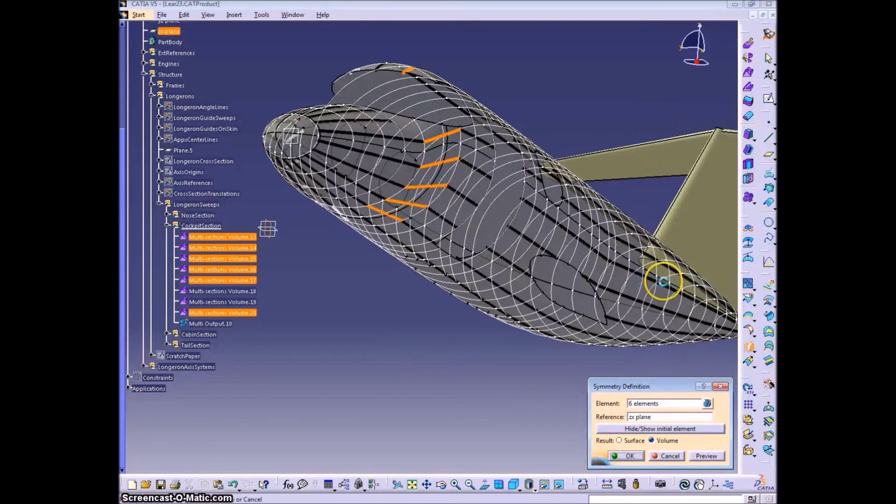
{"action": "left_click", "coordinate": [706, 457]}
{"action": "middle_click_drag", "start_coordinate": [411, 299], "coordinate": [551, 308]}
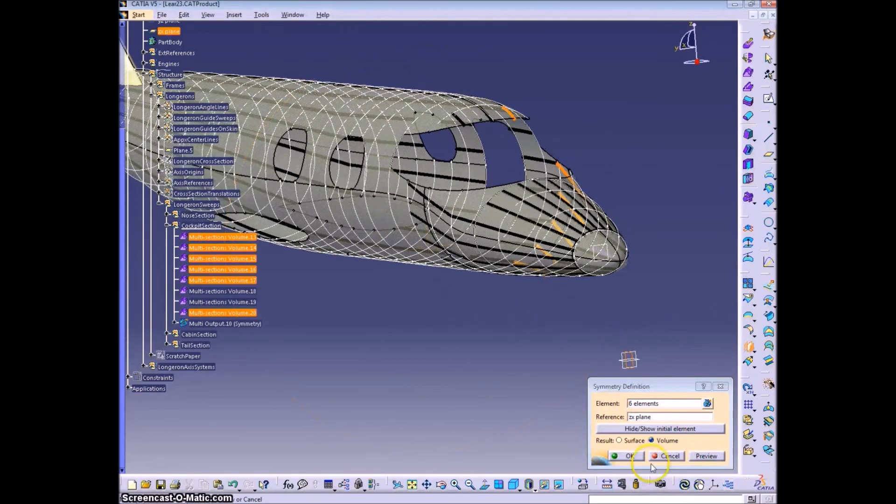
{"action": "left_click", "coordinate": [631, 456]}
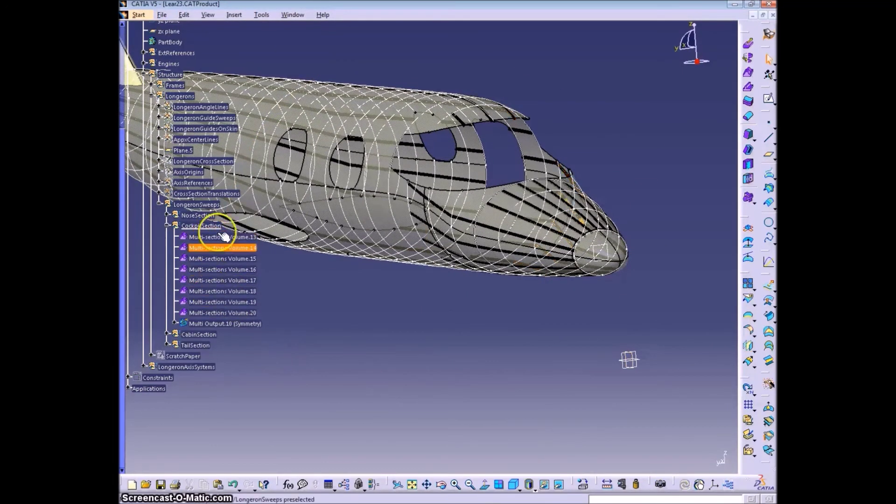
Group Multi-sections Volume.13 to Volume.20 into a new geometrical set named PortSide under CockpitSection
{"action": "left_click", "coordinate": [224, 312], "text": "shift"}
{"action": "left_click", "coordinate": [233, 15]}
{"action": "left_click", "coordinate": [260, 65]}
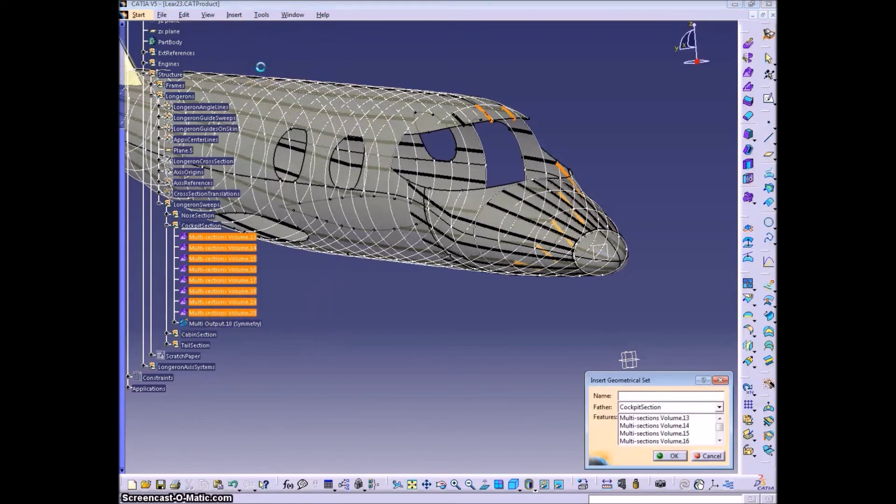
{"action": "key", "text": "Return"}
Rename the cockpit section's symmetry output as the starboard side, keeping the (Symmetry) suffix
{"action": "left_click", "coordinate": [204, 246]}
{"action": "key", "text": "alt+Return"}
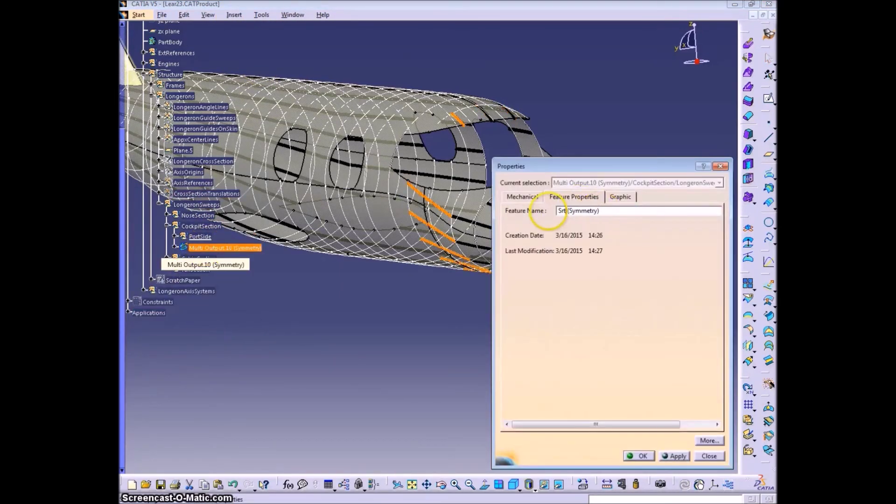
{"action": "key", "text": "Return"}
Collapse CockpitSection, define CabinSection as the in-work object and expand its contents
{"action": "left_click", "coordinate": [167, 226]}
{"action": "right_click", "coordinate": [197, 237]}
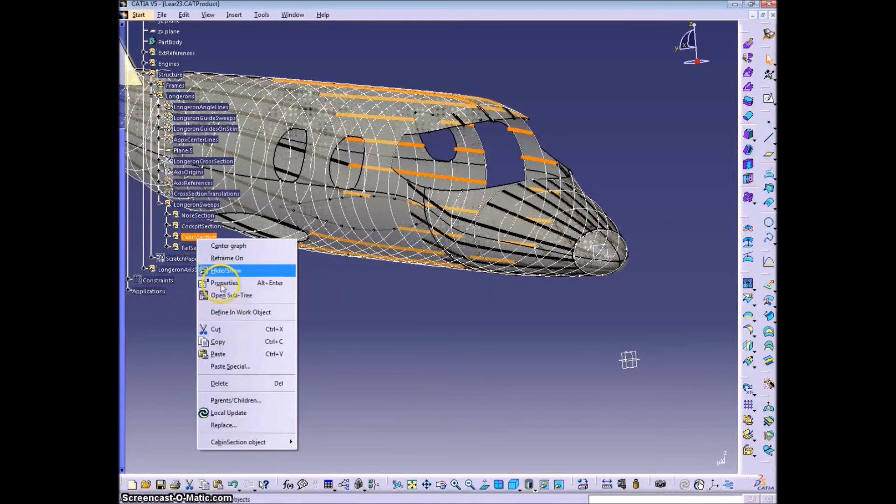
{"action": "left_click", "coordinate": [224, 313]}
{"action": "left_click", "coordinate": [167, 237]}
{"action": "left_click", "coordinate": [327, 298]}
Mirror cabin longerons Volume Sweep.80 to 87 and 89 to 97 about the ZX plane with Symmetry
{"action": "mouse_move", "coordinate": [326, 298]}
{"action": "middle_mouse_down"}
{"action": "mouse_move", "coordinate": [395, 303]}
{"action": "mouse_move", "coordinate": [326, 294]}
{"action": "middle_mouse_up"}
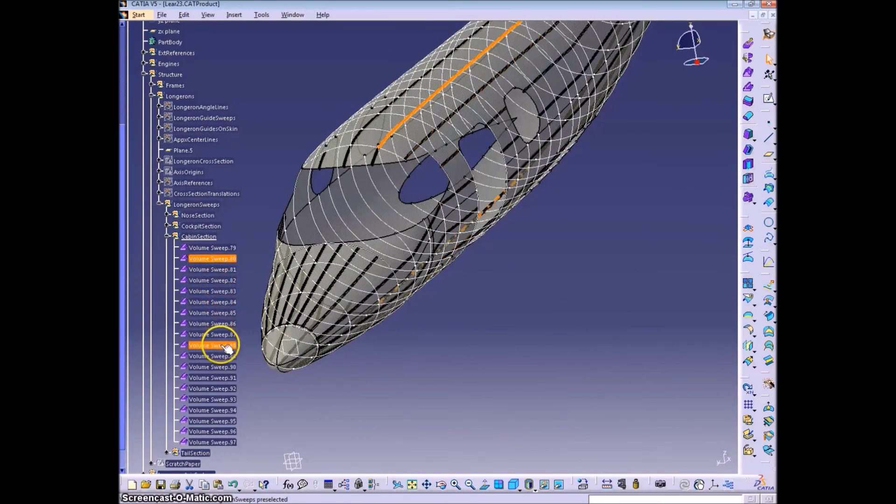
{"action": "left_click", "coordinate": [212, 324], "text": "shift"}
{"action": "middle_click_drag", "start_coordinate": [341, 320], "coordinate": [247, 329]}
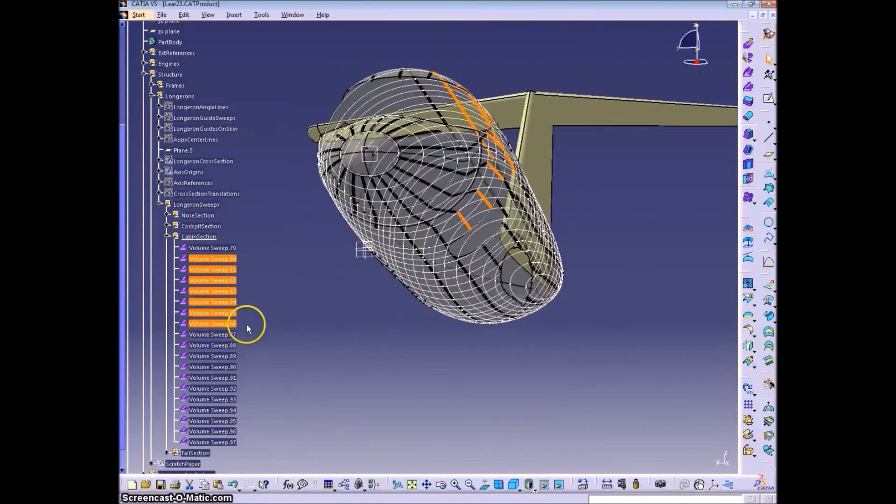
{"action": "middle_click_drag", "start_coordinate": [445, 157], "coordinate": [401, 226]}
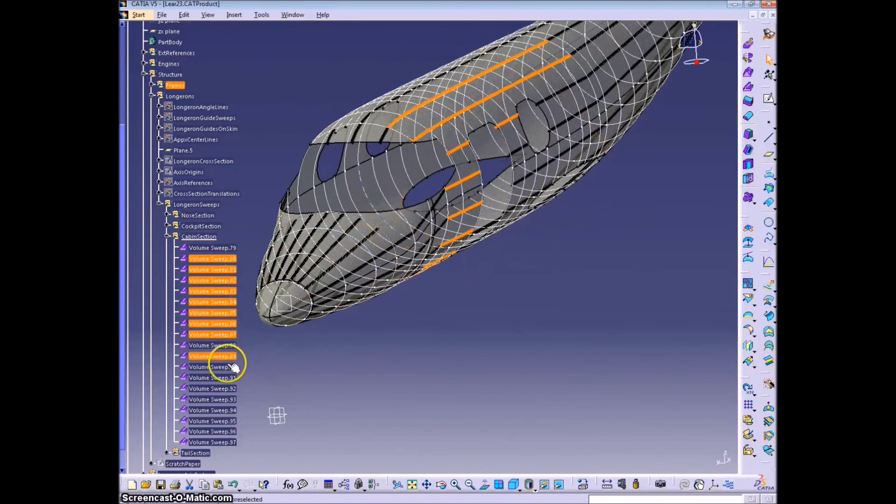
{"action": "left_click", "coordinate": [226, 368], "text": "ctrl"}
{"action": "left_click", "coordinate": [223, 378], "text": "ctrl"}
{"action": "middle_click_drag", "start_coordinate": [248, 389], "coordinate": [317, 284]}
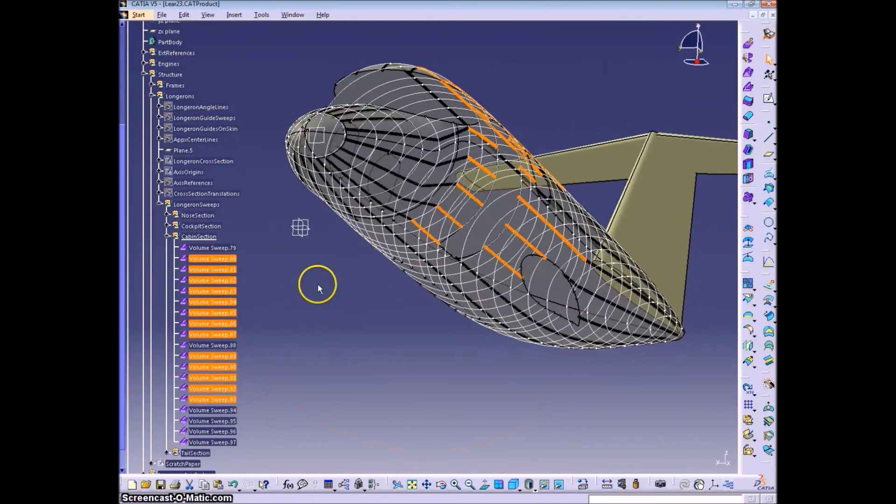
{"action": "left_click", "coordinate": [218, 421], "text": "ctrl"}
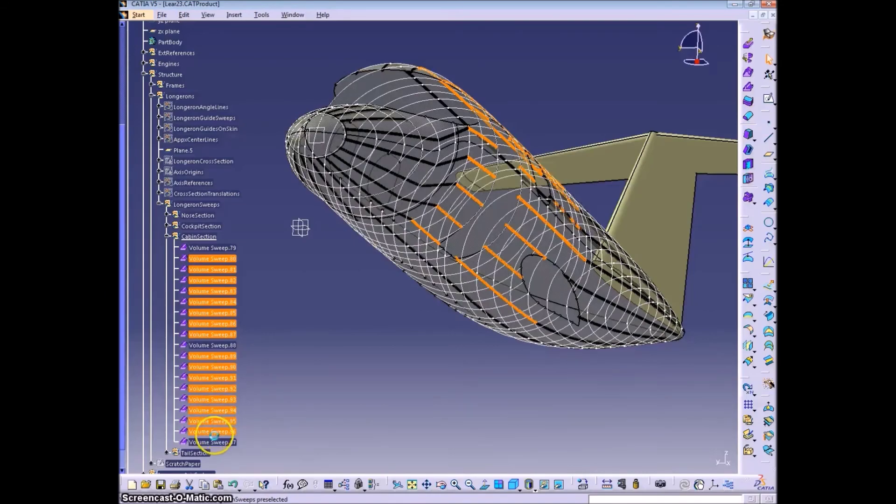
{"action": "middle_click_drag", "start_coordinate": [412, 211], "coordinate": [638, 247]}
{"action": "left_click", "coordinate": [750, 345]}
{"action": "right_click", "coordinate": [663, 414]}
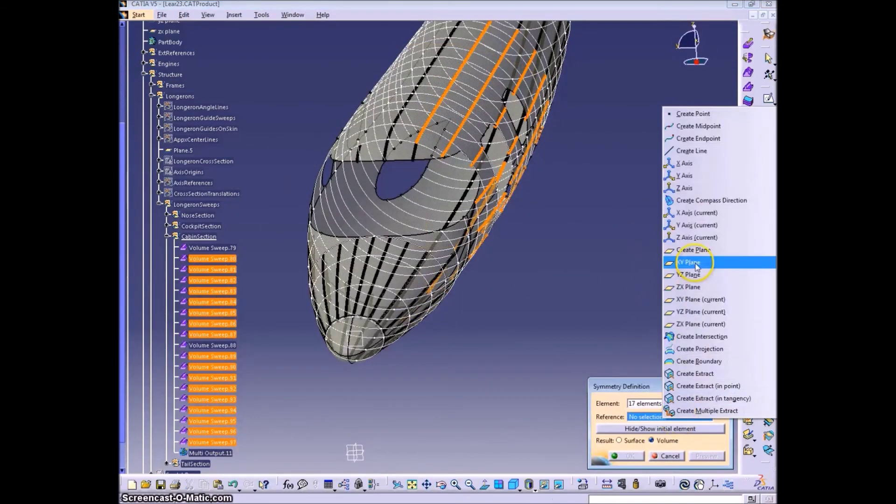
{"action": "left_click", "coordinate": [689, 286]}
{"action": "left_click", "coordinate": [627, 456]}
Group Volume Sweep.79 to Volume Sweep.97 into a new geometrical set named PortSide under CabinSection
{"action": "middle_click_drag", "start_coordinate": [408, 344], "coordinate": [280, 374]}
{"action": "left_click", "coordinate": [203, 251]}
{"action": "left_click", "coordinate": [211, 443], "text": "shift"}
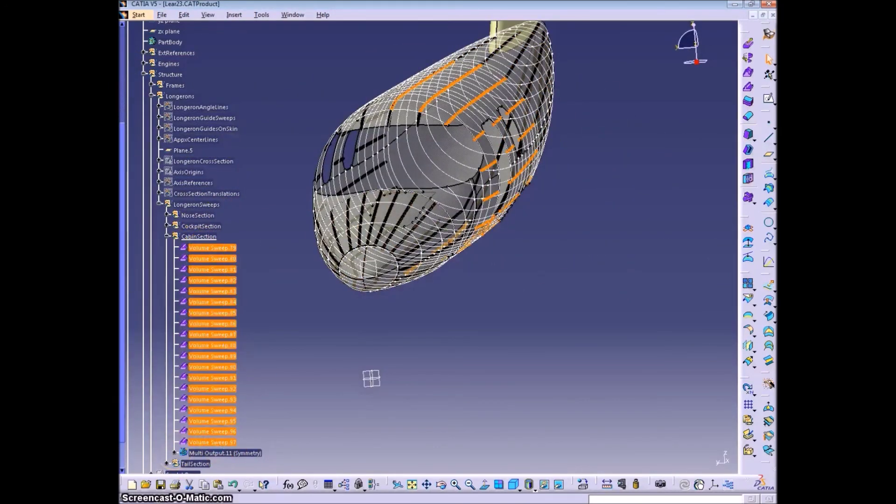
{"action": "left_click", "coordinate": [234, 14]}
{"action": "left_click", "coordinate": [268, 62]}
{"action": "type", "text": "PortSide"}
{"action": "key", "text": "Return"}
Rename the cabin section's symmetry output to StarboardSide, keeping the (Symmetry) suffix
{"action": "key", "text": "alt+Return"}
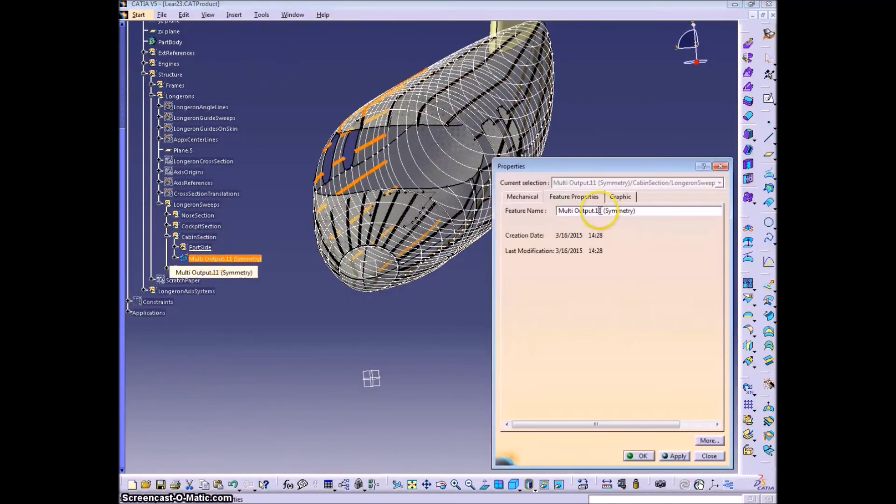
{"action": "type", "text": "StarboardSide"}
{"action": "key", "text": "Return"}
Define TailSection as the in-work object and expand its list of longeron volumes
{"action": "middle_click_drag", "start_coordinate": [582, 176], "coordinate": [439, 264]}
{"action": "right_click", "coordinate": [197, 269]}
{"action": "middle_click_drag", "start_coordinate": [374, 267], "coordinate": [401, 275]}
{"action": "middle_click", "coordinate": [614, 135]}
{"action": "middle_click_drag", "start_coordinate": [601, 257], "coordinate": [467, 266]}
{"action": "left_click", "coordinate": [166, 269]}
{"action": "left_click", "coordinate": [240, 283]}
Mirror tail longerons Multi-sections Volume.22 to Volume.29 about the ZX plane with Symmetry
{"action": "middle_click_drag", "start_coordinate": [374, 276], "coordinate": [417, 320]}
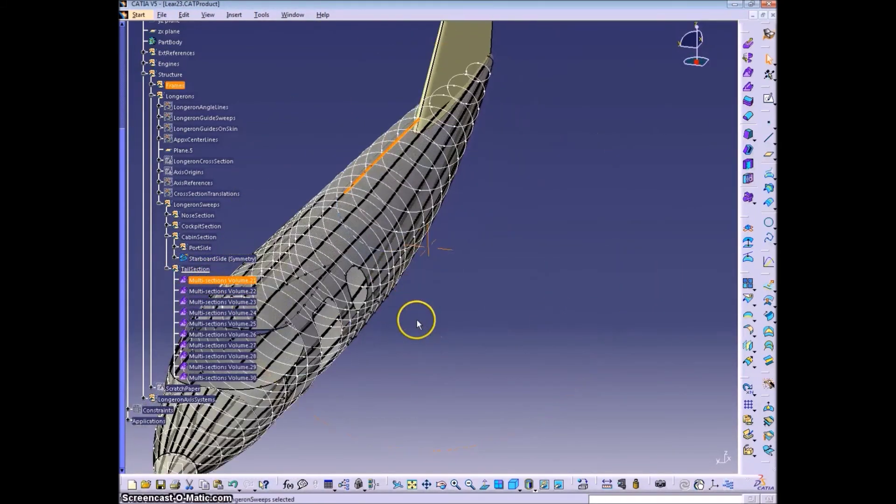
{"action": "left_click", "coordinate": [223, 367], "text": "shift"}
{"action": "middle_click_drag", "start_coordinate": [336, 391], "coordinate": [380, 464]}
{"action": "left_click", "coordinate": [748, 346]}
{"action": "right_click", "coordinate": [663, 419]}
{"action": "left_click", "coordinate": [688, 284]}
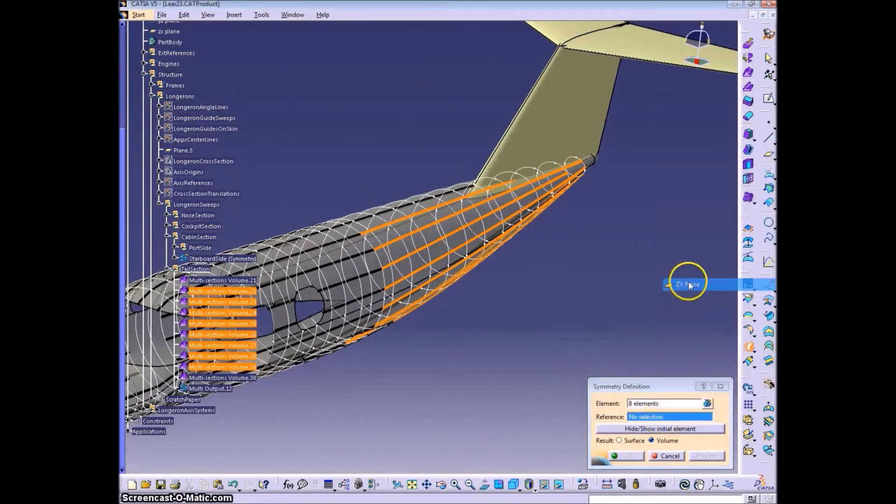
{"action": "left_click", "coordinate": [627, 456]}
Group Multi-sections Volume.21 to Volume.30 into a new geometrical set named PortSide under TailSection
{"action": "left_click", "coordinate": [223, 280]}
{"action": "left_click", "coordinate": [214, 377], "text": "shift"}
{"action": "left_click", "coordinate": [234, 15]}
{"action": "left_click", "coordinate": [268, 64]}
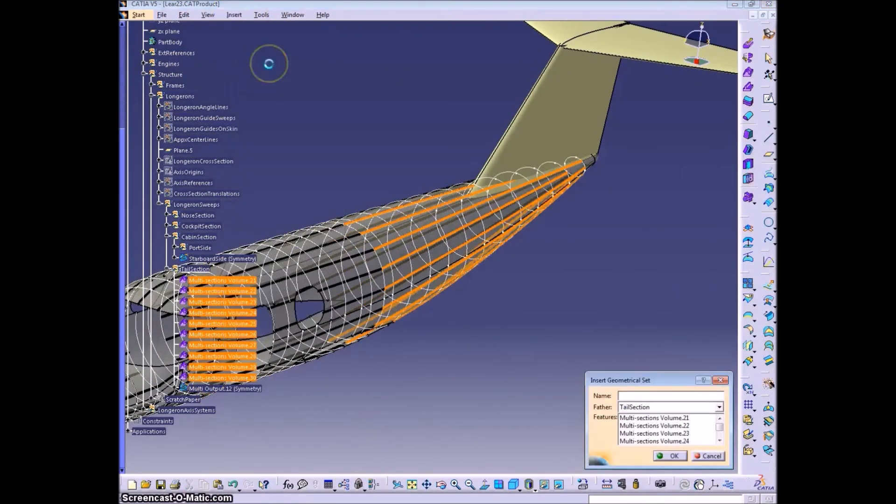
{"action": "type", "text": "PortSide"}
{"action": "key", "text": "Return"}
Rename the tail section's symmetry output to StarboardSide, keeping the (Symmetry) suffix
{"action": "left_click", "coordinate": [214, 291]}
{"action": "key", "text": "alt+Return"}
{"action": "left_click_drag", "start_coordinate": [602, 210], "coordinate": [594, 211]}
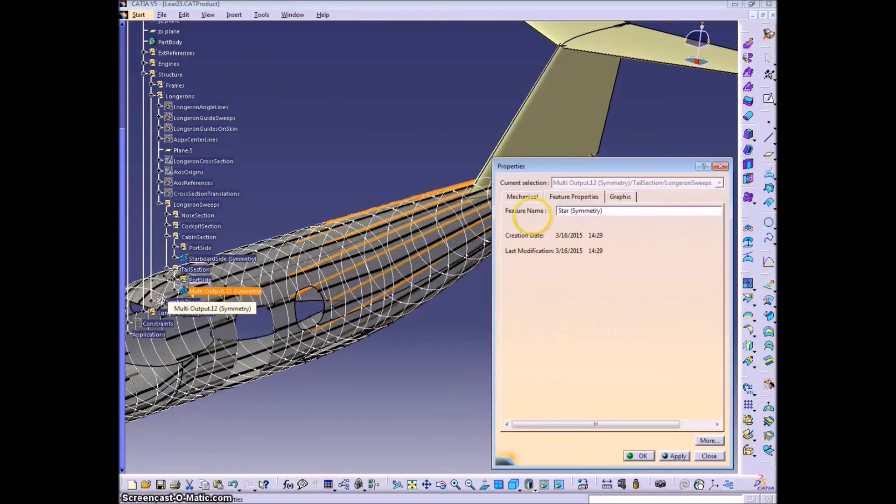
{"action": "key", "text": "Return"}
Define CabinSection as the in-work object again
{"action": "middle_click_drag", "start_coordinate": [472, 335], "coordinate": [406, 276]}
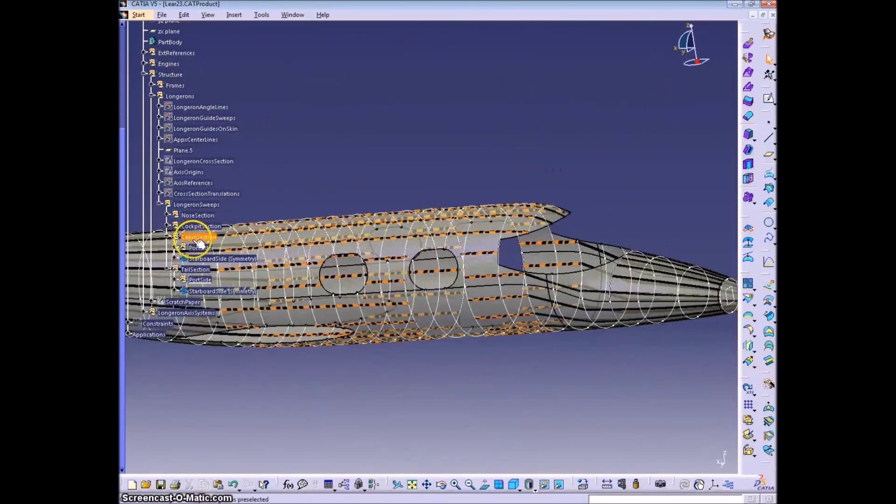
{"action": "right_click", "coordinate": [200, 237]}
{"action": "left_click", "coordinate": [244, 312]}
Show the hidden LongeronGuidesOnSkin geometrical set around the cockpit and cabin
{"action": "middle_click_drag", "start_coordinate": [245, 311], "coordinate": [472, 281]}
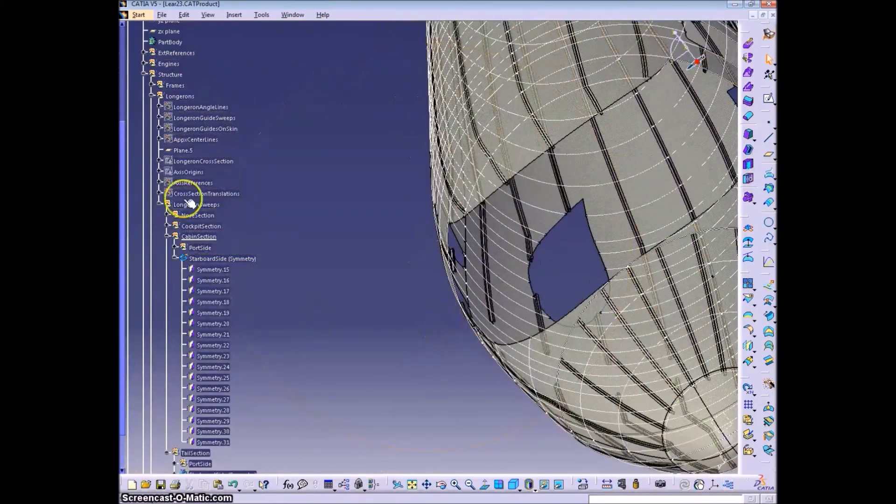
{"action": "right_click", "coordinate": [205, 129]}
{"action": "left_click", "coordinate": [236, 160]}
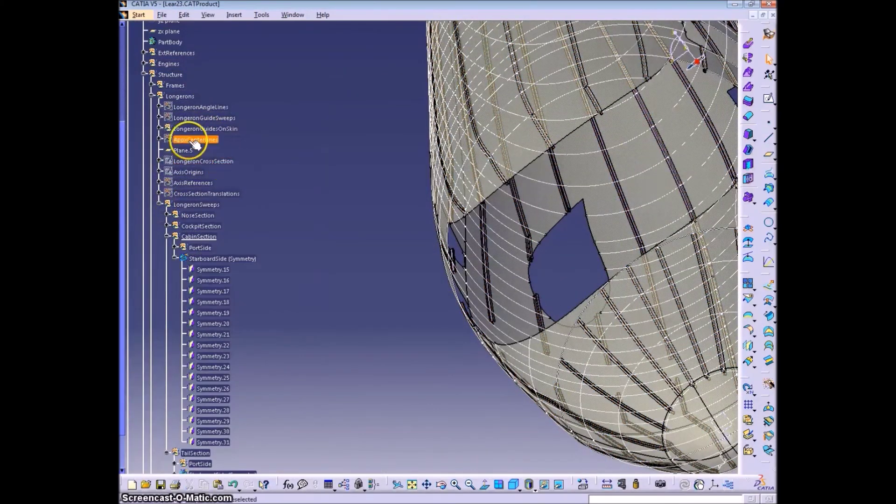
Find the CabinSweeps geometrical set within LongeronGuideSweeps and show it in the model
{"action": "left_click", "coordinate": [160, 129]}
{"action": "right_click", "coordinate": [203, 140]}
{"action": "key", "text": "Escape"}
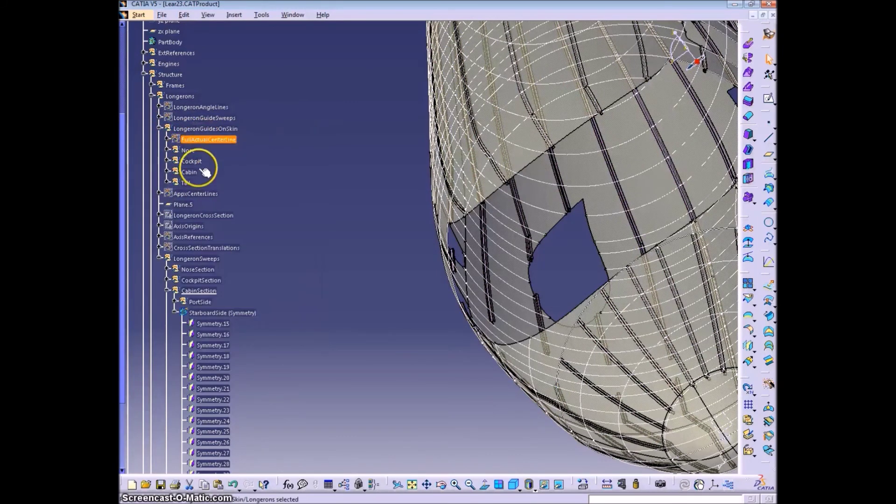
{"action": "right_click", "coordinate": [199, 129]}
{"action": "key", "text": "Escape"}
{"action": "left_click", "coordinate": [160, 118]}
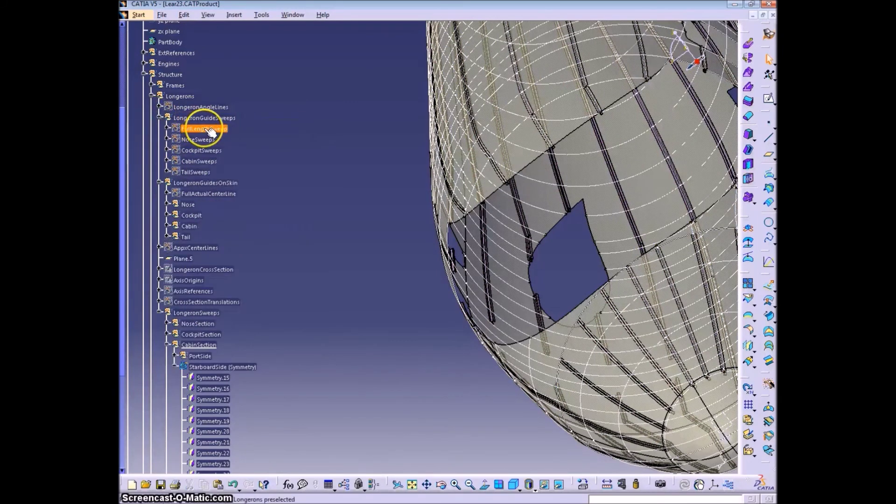
{"action": "right_click", "coordinate": [202, 161]}
{"action": "left_click", "coordinate": [230, 190]}
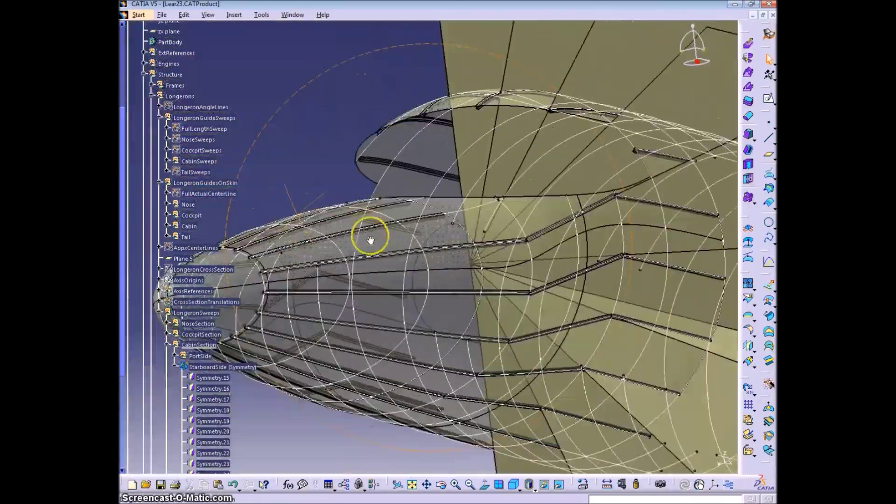
Mirror cabin sweeps Sweep.61 to Sweep.65 about the ZX plane with Symmetry, keeping the result as surfaces
{"action": "middle_click_drag", "start_coordinate": [371, 241], "coordinate": [671, 283]}
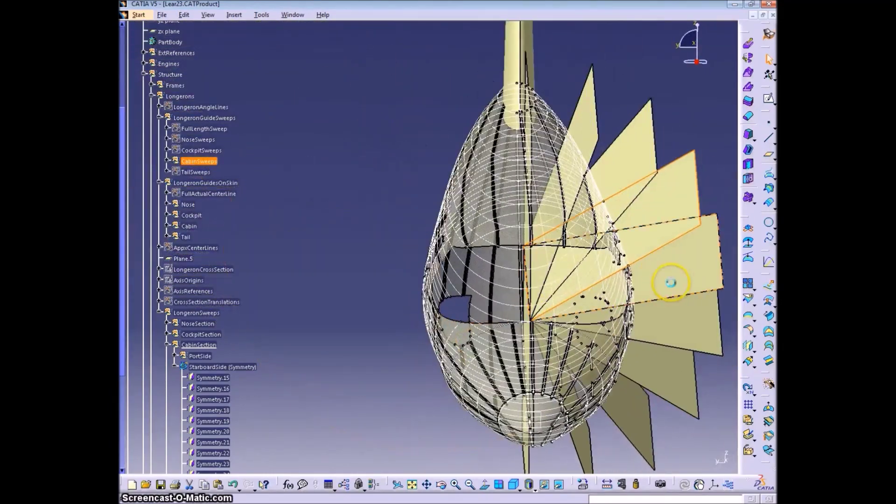
{"action": "left_click", "coordinate": [167, 161]}
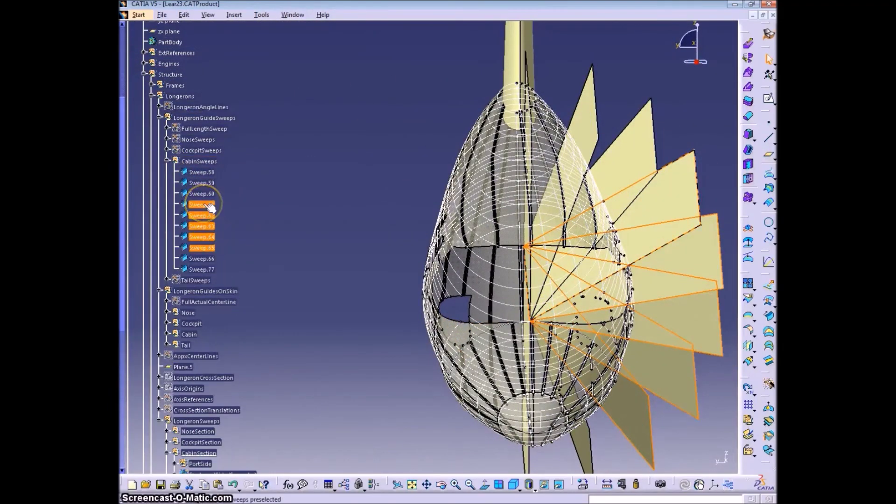
{"action": "left_click", "coordinate": [749, 357]}
{"action": "right_click", "coordinate": [672, 416]}
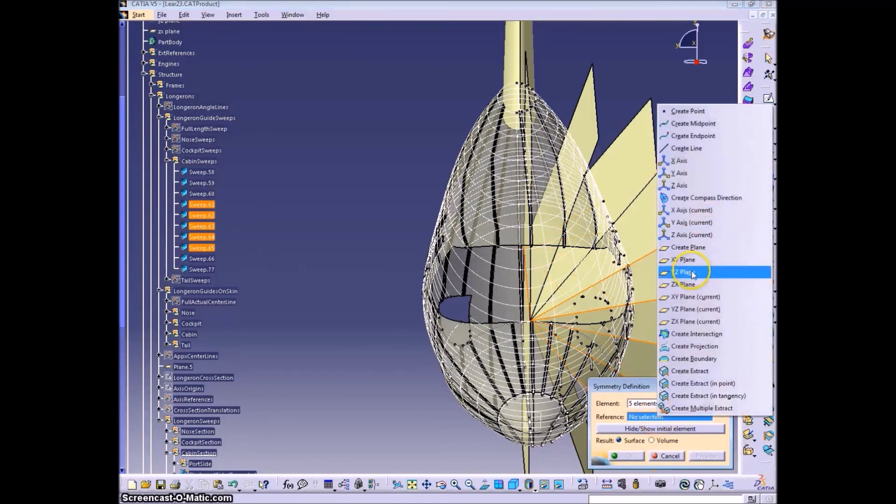
{"action": "left_click", "coordinate": [690, 271]}
{"action": "left_click", "coordinate": [626, 456]}
{"action": "left_click", "coordinate": [285, 395]}
{"action": "left_click", "coordinate": [372, 287]}
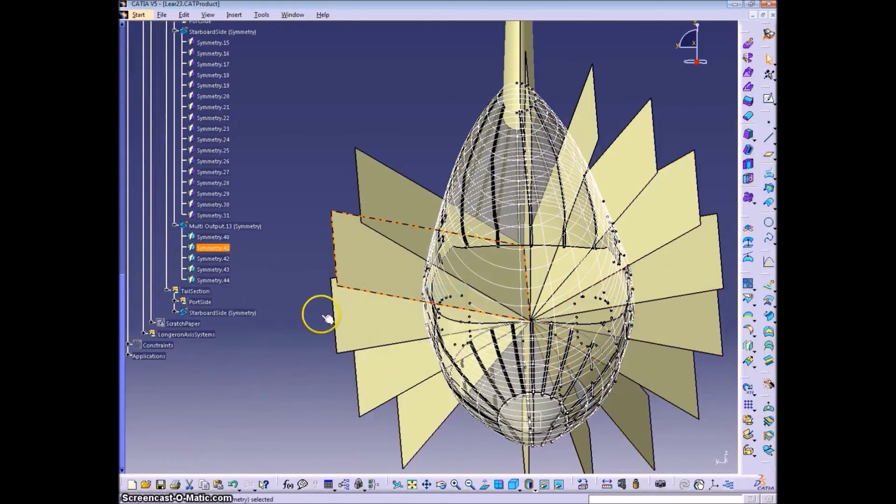
Move the Multi Output.13 (Symmetry) group from CabinSection into the CabinSweeps geometrical set
{"action": "scroll", "coordinate": [252, 282], "scroll_direction": "up", "scroll_amount": 7}
{"action": "left_click_drag", "start_coordinate": [220, 453], "coordinate": [192, 49]}
{"action": "middle_click_drag", "start_coordinate": [328, 369], "coordinate": [358, 306]}
{"action": "left_click", "coordinate": [167, 49]}
{"action": "left_click", "coordinate": [355, 306]}
Edit the CabinLongeronIntersections intersection in the Cabin set, adding the five mirrored cabin sweeps to its first elements
{"action": "left_click", "coordinate": [165, 113]}
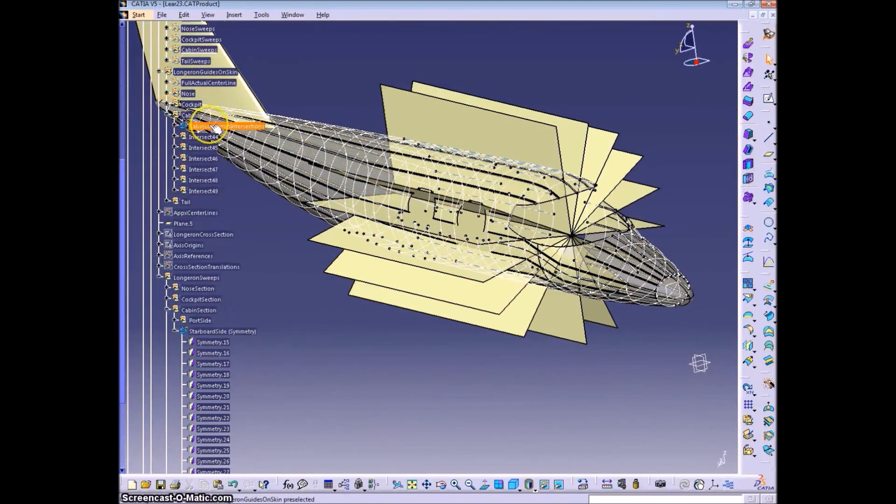
{"action": "middle_click_drag", "start_coordinate": [532, 284], "coordinate": [364, 286]}
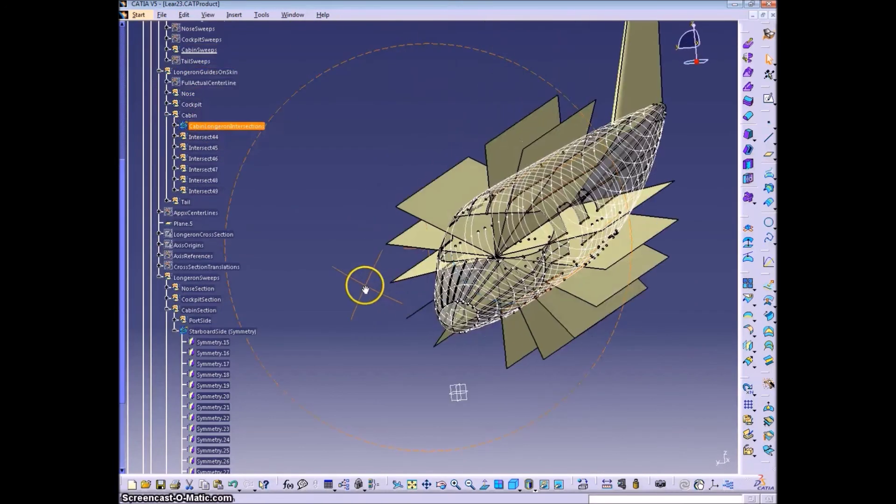
{"action": "left_click", "coordinate": [175, 125]}
{"action": "double_click", "coordinate": [207, 126]}
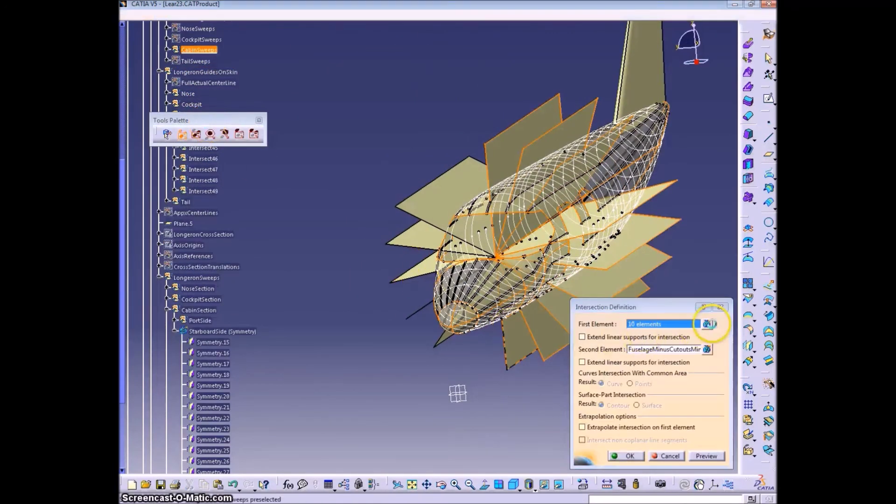
{"action": "left_click", "coordinate": [707, 324]}
{"action": "left_click", "coordinate": [699, 428]}
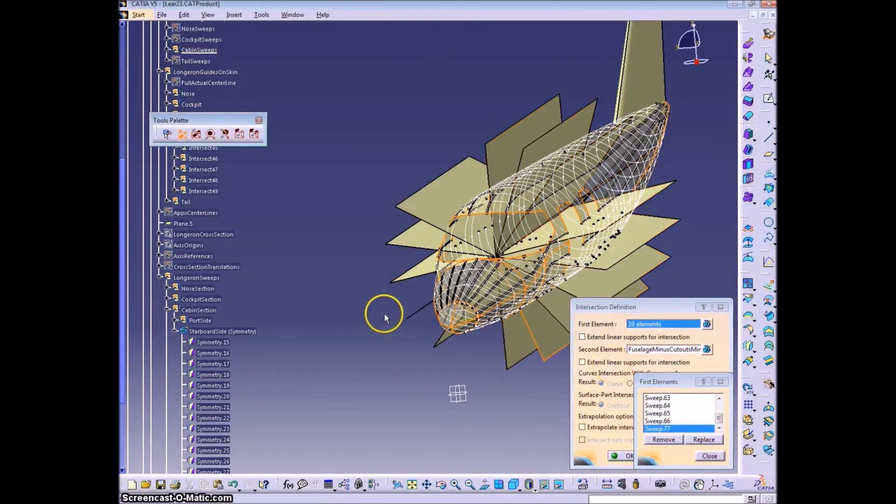
{"action": "middle_click_drag", "start_coordinate": [384, 314], "coordinate": [444, 182]}
{"action": "left_click", "coordinate": [449, 185]}
{"action": "left_click", "coordinate": [433, 235]}
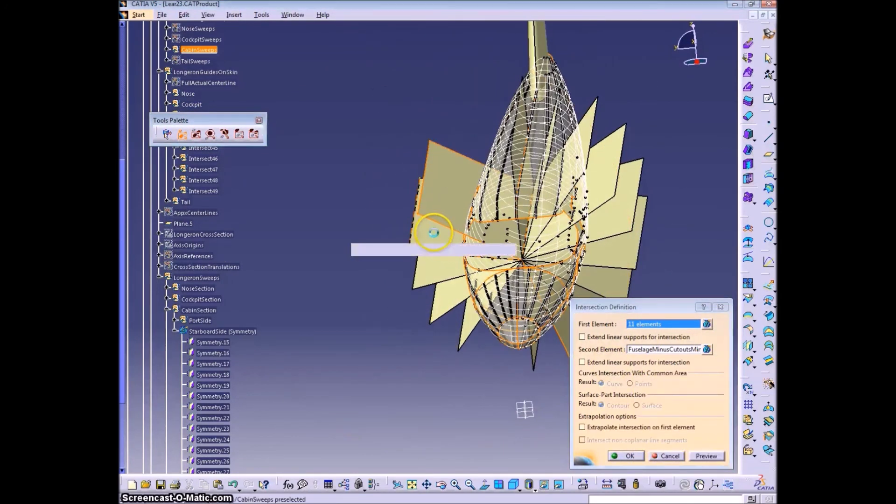
{"action": "left_click", "coordinate": [442, 272]}
{"action": "left_click", "coordinate": [448, 296]}
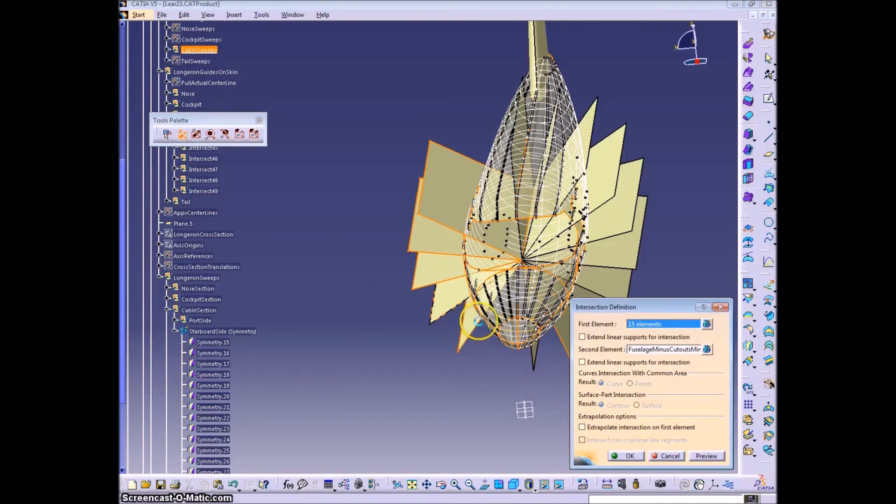
Apply the edited intersection with multi-result management, keeping all the sub-elements for each disconnected result
{"action": "left_click", "coordinate": [626, 457]}
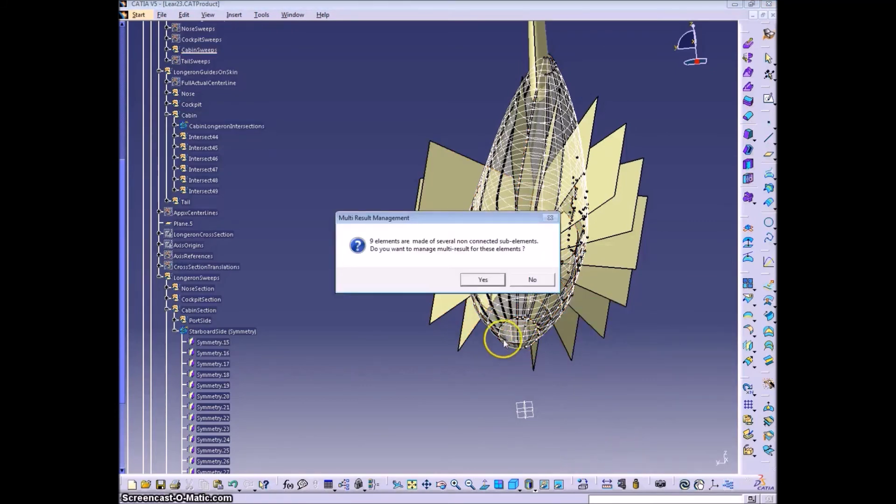
{"action": "left_click", "coordinate": [484, 281]}
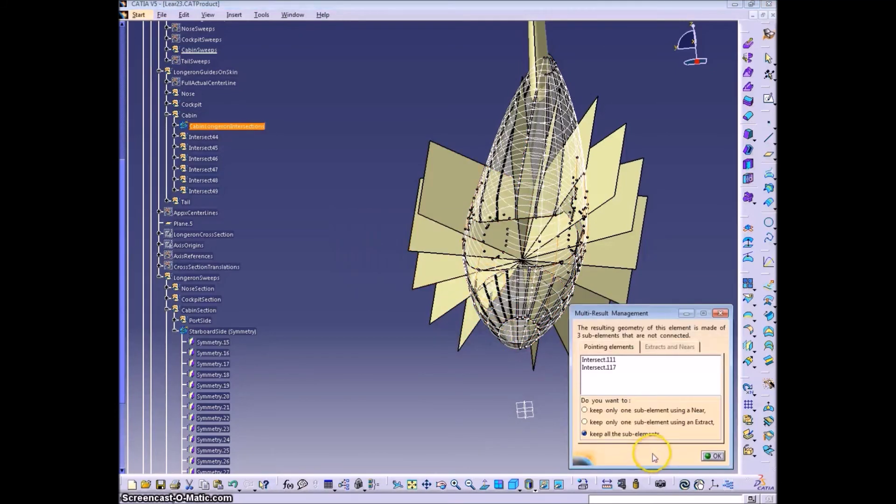
{"action": "left_click", "coordinate": [712, 456]}
{"action": "left_click", "coordinate": [713, 456]}
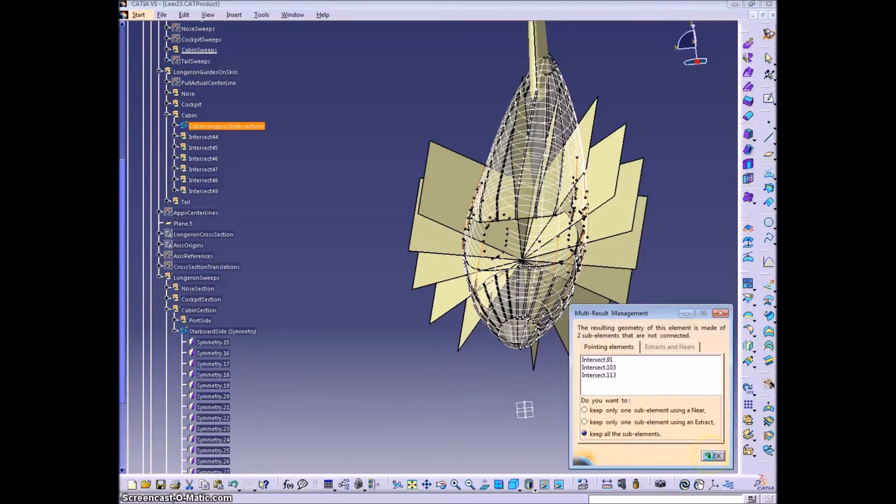
{"action": "left_click", "coordinate": [712, 456]}
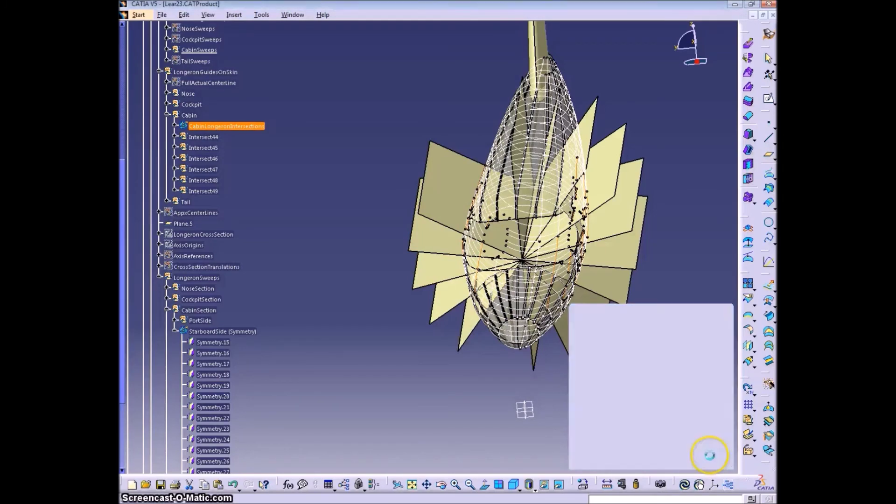
Hide the CabinSweeps geometrical set
{"action": "middle_click_drag", "start_coordinate": [353, 351], "coordinate": [423, 325]}
{"action": "right_click", "coordinate": [199, 46]}
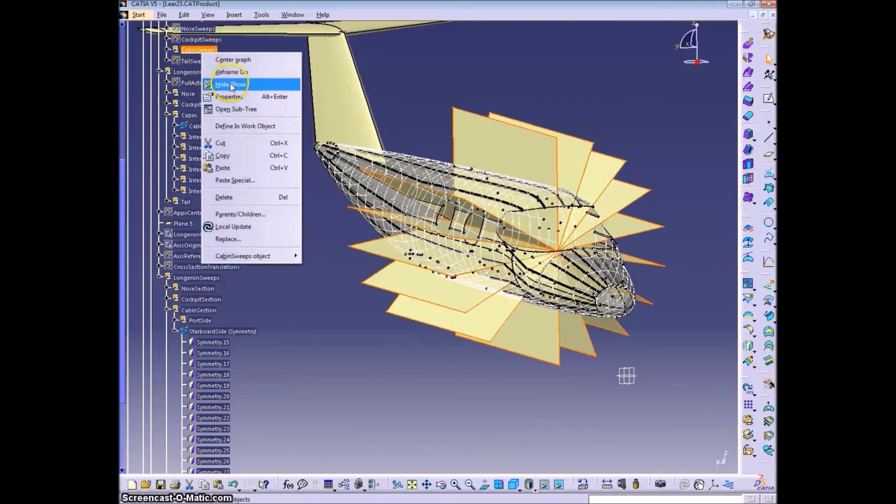
{"action": "left_click", "coordinate": [210, 84]}
Examine the new intersection curves in CabinLongeronIntersections along the cabin skin and around the window and door cutouts
{"action": "middle_click_drag", "start_coordinate": [336, 264], "coordinate": [464, 335]}
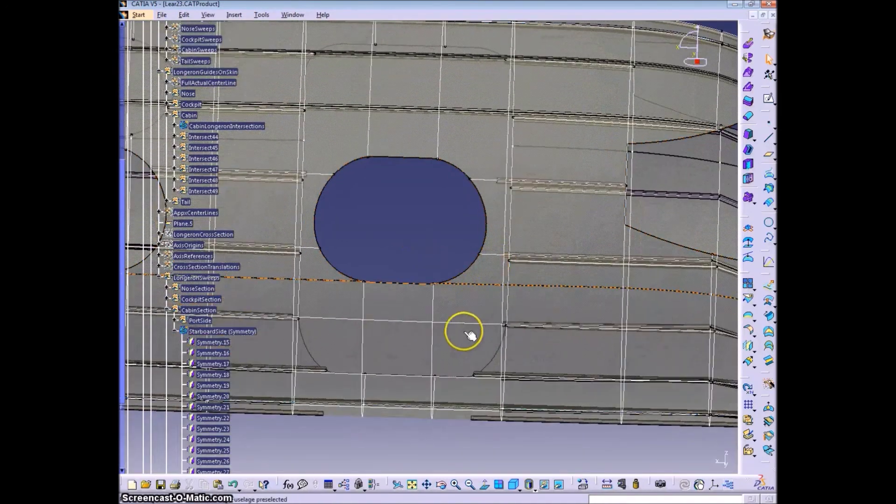
{"action": "left_click", "coordinate": [174, 126]}
{"action": "middle_click_drag", "start_coordinate": [342, 153], "coordinate": [357, 244], "text": "ctrl"}
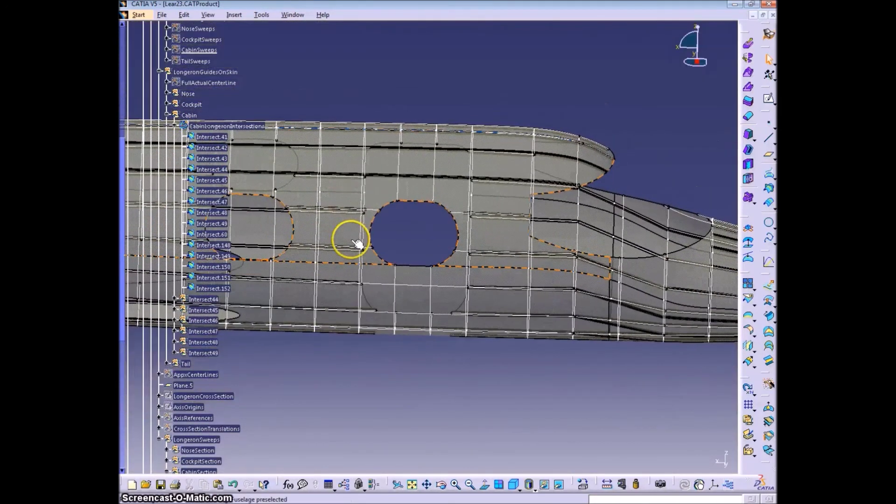
{"action": "middle_click_drag", "start_coordinate": [413, 281], "coordinate": [444, 226]}
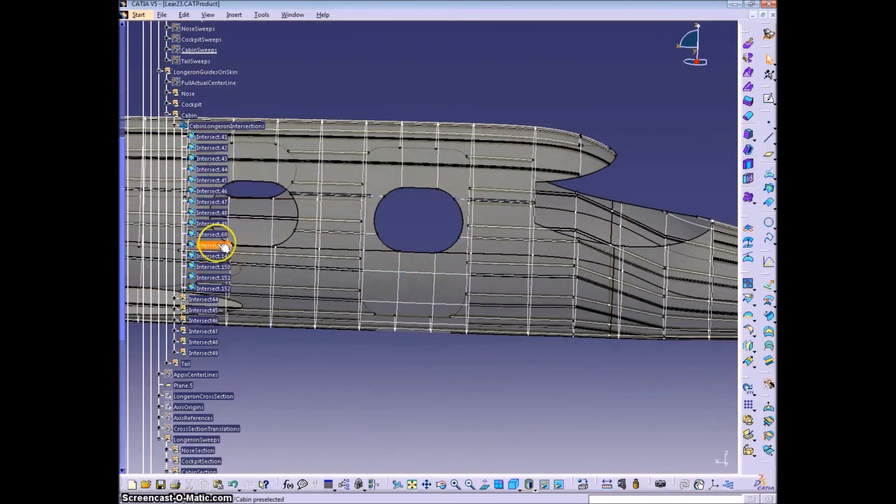
{"action": "middle_click_drag", "start_coordinate": [276, 254], "coordinate": [414, 261]}
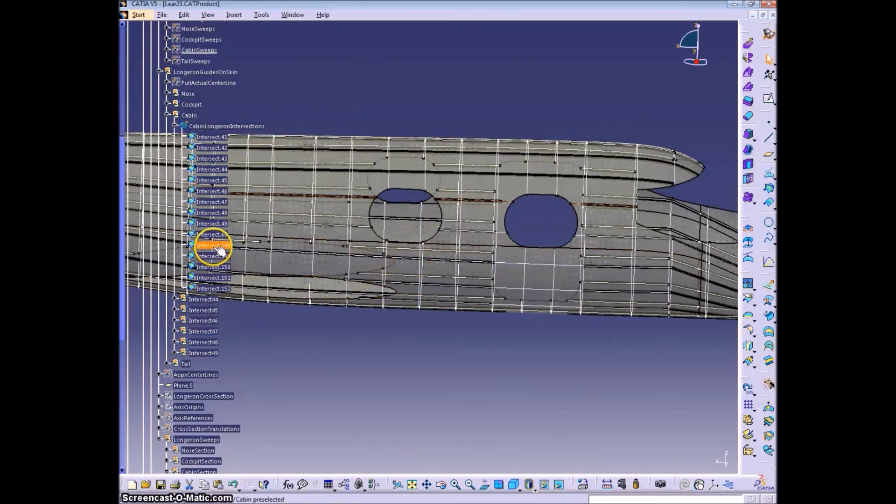
{"action": "middle_click_drag", "start_coordinate": [306, 288], "coordinate": [276, 318]}
{"action": "middle_click_drag", "start_coordinate": [277, 318], "coordinate": [287, 283], "text": "ctrl"}
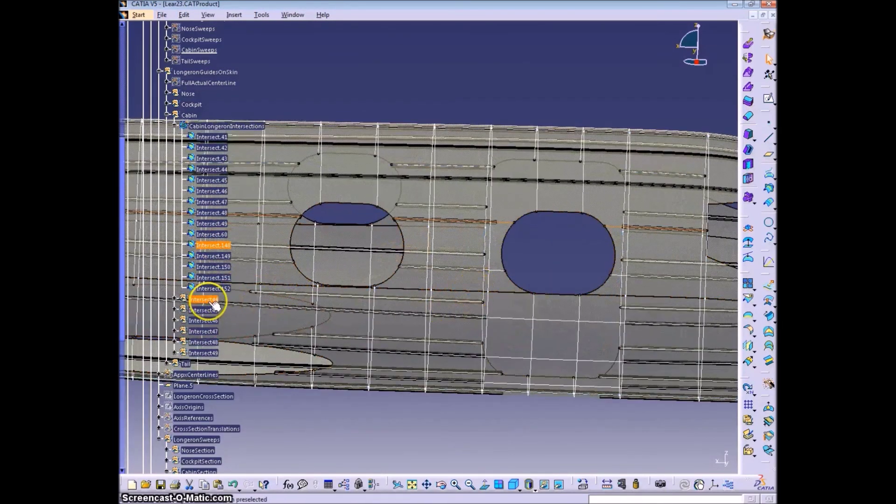
Check the contents of CabinSweeps and locate curves Intersect.148 to Intersect.152 on the cabin skin
{"action": "right_click", "coordinate": [188, 116]}
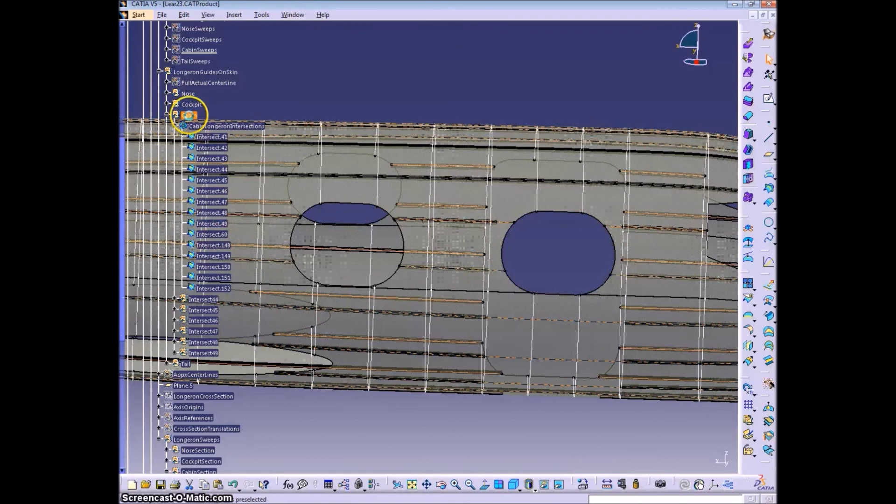
{"action": "left_click", "coordinate": [320, 100]}
{"action": "left_click", "coordinate": [167, 50]}
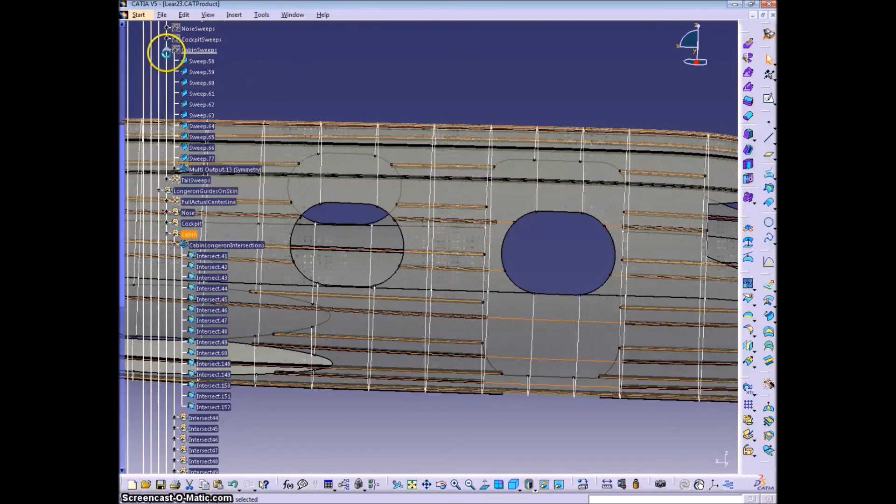
{"action": "left_click", "coordinate": [215, 170]}
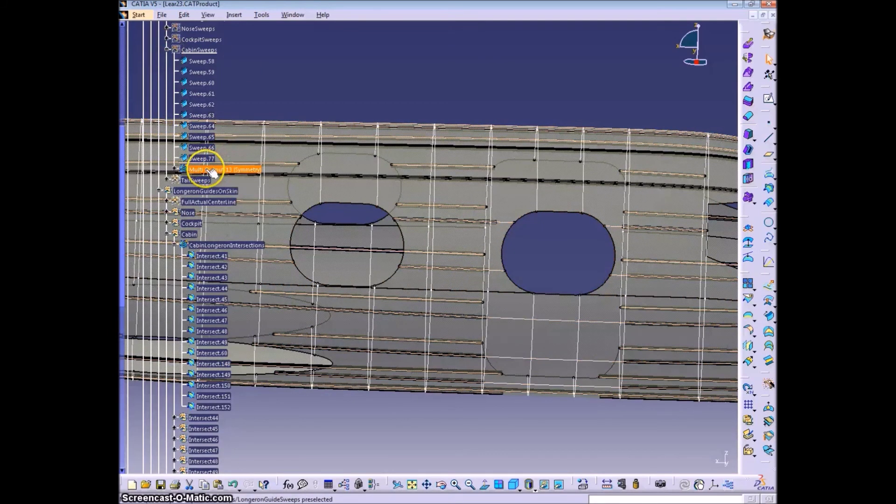
{"action": "left_click", "coordinate": [167, 50]}
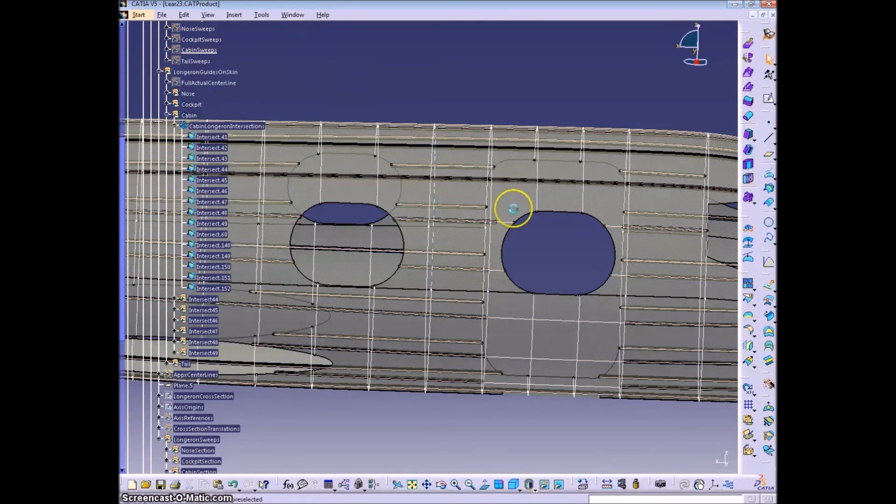
{"action": "left_click", "coordinate": [223, 246]}
{"action": "left_click", "coordinate": [216, 287], "text": "shift"}
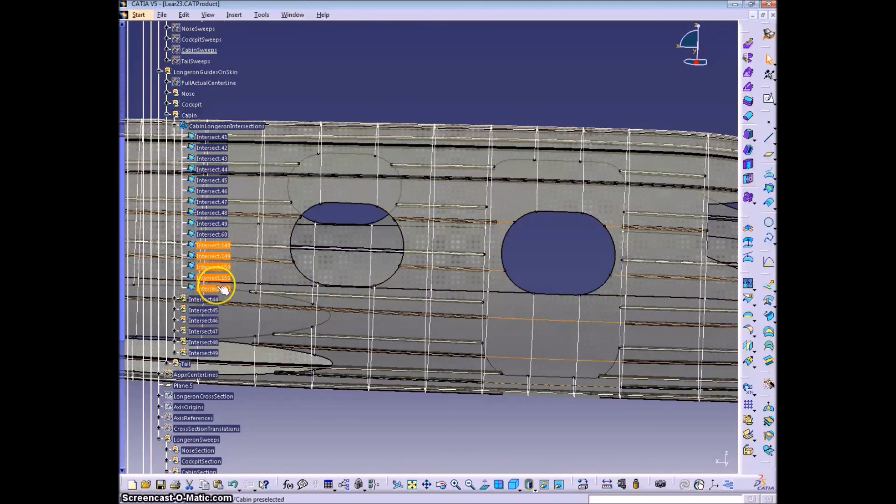
{"action": "left_click", "coordinate": [217, 246]}
Define Cabin as the in-work object and disassemble Intersect.148 using the Domains Only mode
{"action": "right_click", "coordinate": [185, 117]}
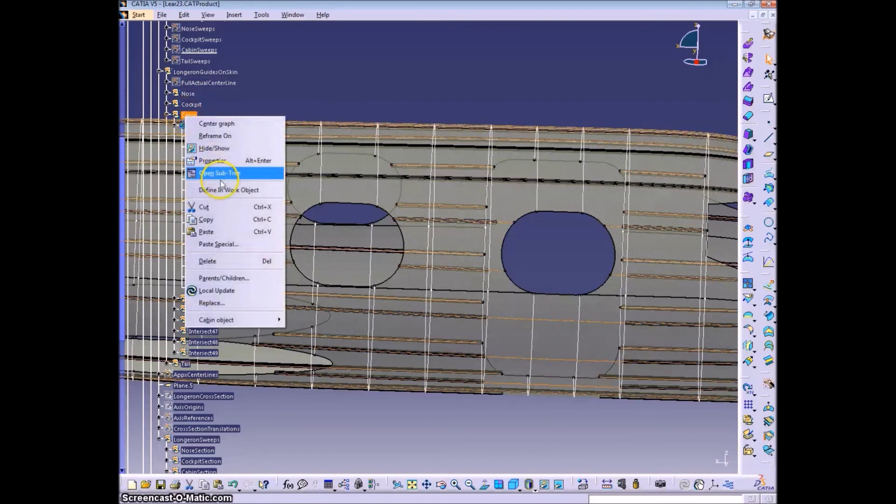
{"action": "left_click", "coordinate": [226, 176]}
{"action": "left_click", "coordinate": [749, 299]}
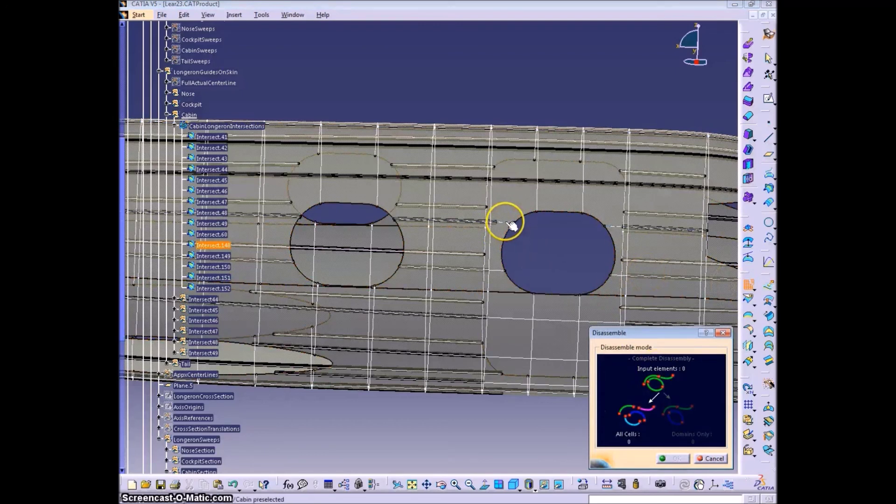
{"action": "left_click", "coordinate": [506, 222]}
{"action": "left_click", "coordinate": [685, 423]}
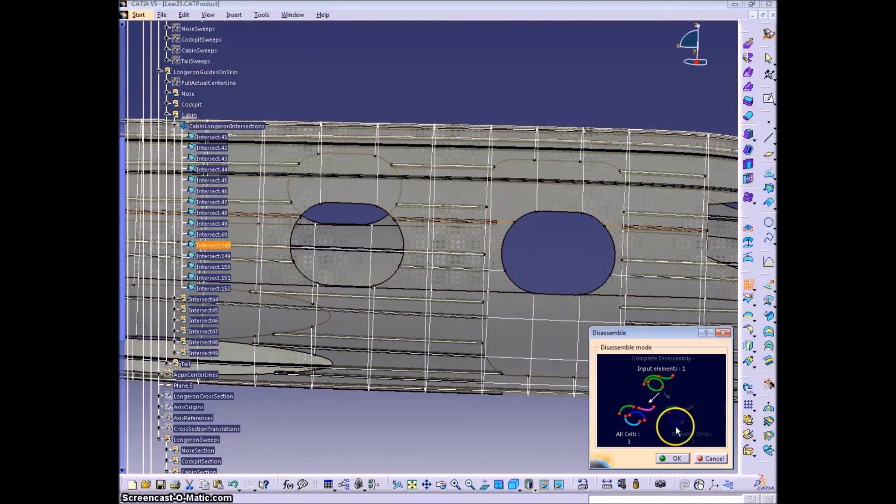
{"action": "left_click", "coordinate": [678, 431]}
{"action": "left_click", "coordinate": [672, 458]}
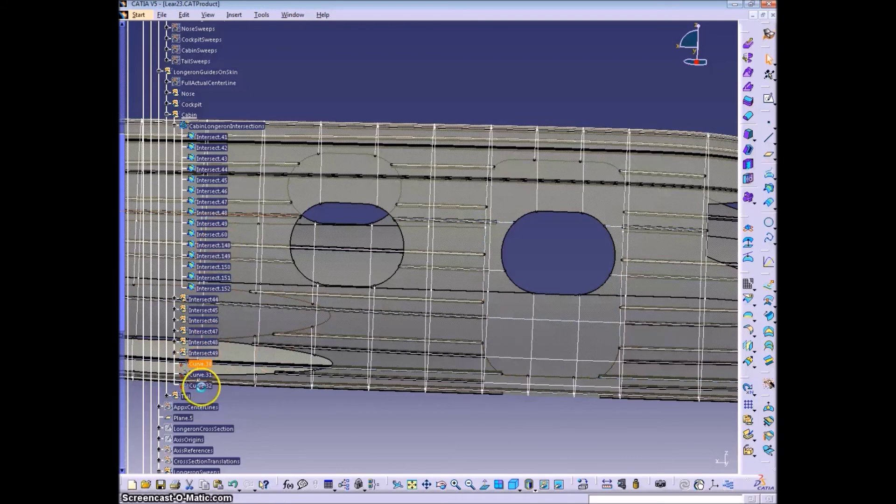
Group Curve.30, Curve.31 and Curve.32 into a new geometrical set named Intersect148 under Cabin
{"action": "left_click", "coordinate": [234, 14]}
{"action": "left_click", "coordinate": [274, 62]}
{"action": "type", "text": "Intersect148"}
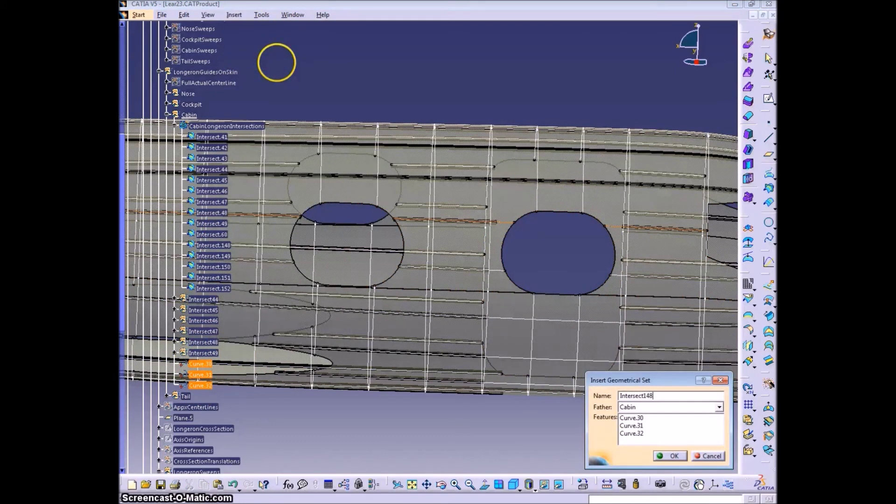
{"action": "key", "text": "Return"}
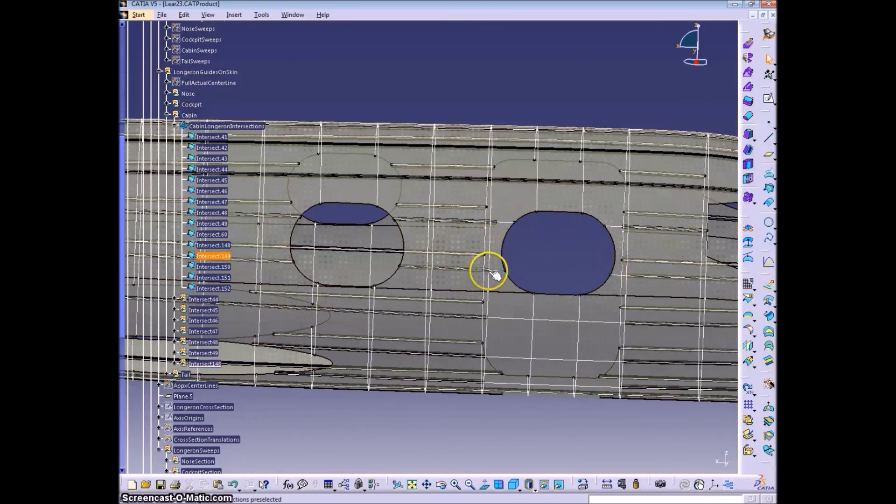
Disassemble Intersect.149 and group Curve.33, Curve.34 and Curve.35 into a new geometrical set named Intersect149 under Cabin
{"action": "left_click", "coordinate": [749, 287]}
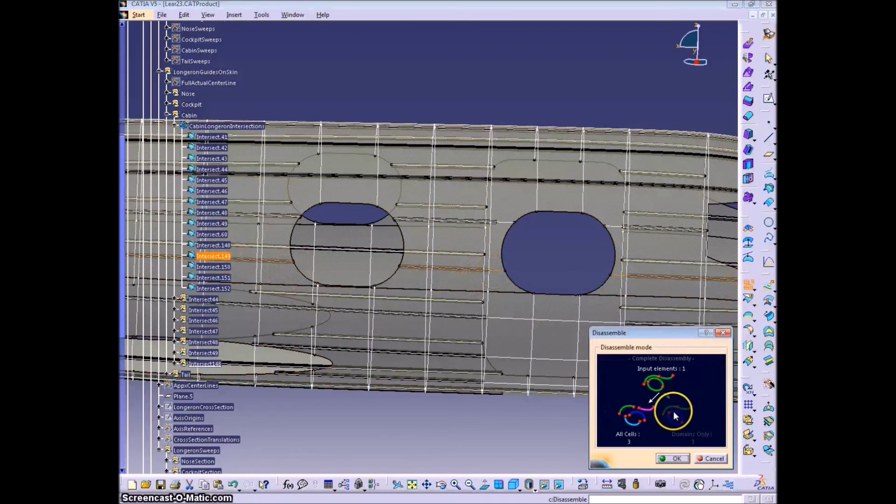
{"action": "left_click", "coordinate": [674, 457]}
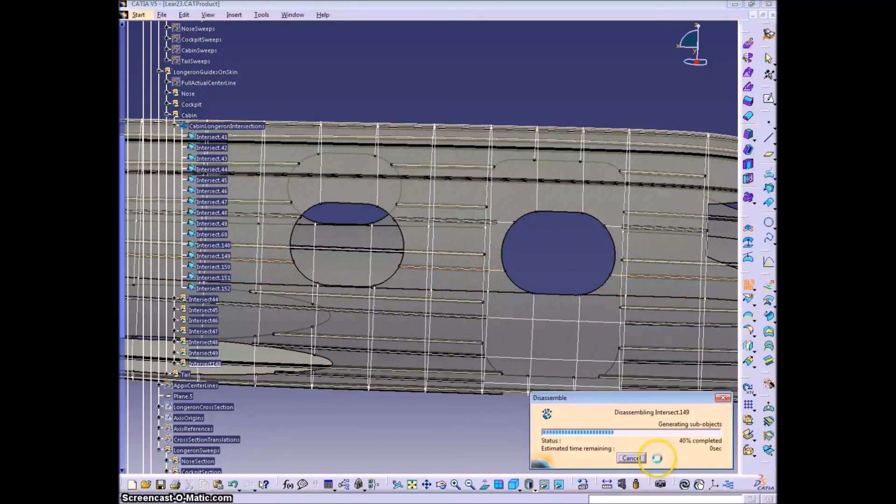
{"action": "left_click", "coordinate": [176, 363]}
{"action": "left_click", "coordinate": [210, 397]}
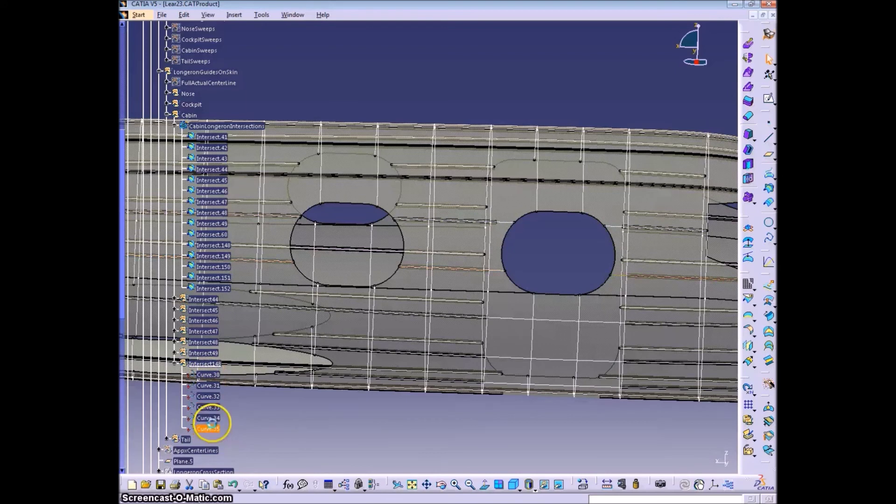
{"action": "left_click", "coordinate": [196, 354], "text": "ctrl"}
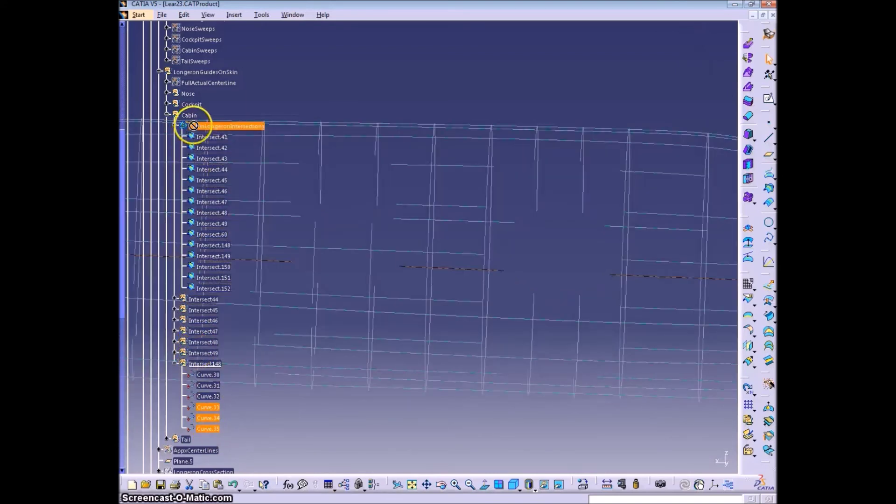
{"action": "left_click_drag", "start_coordinate": [193, 126], "coordinate": [191, 115]}
{"action": "left_click", "coordinate": [233, 15]}
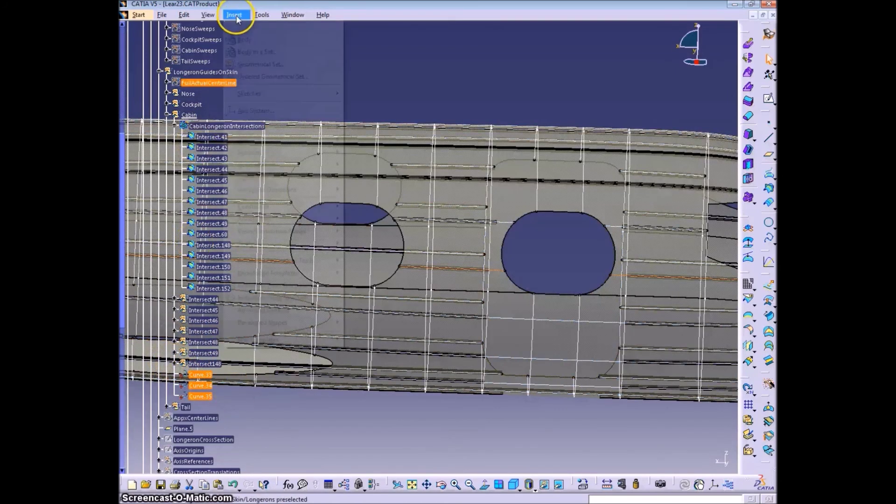
{"action": "left_click", "coordinate": [252, 45]}
{"action": "type", "text": "in"}
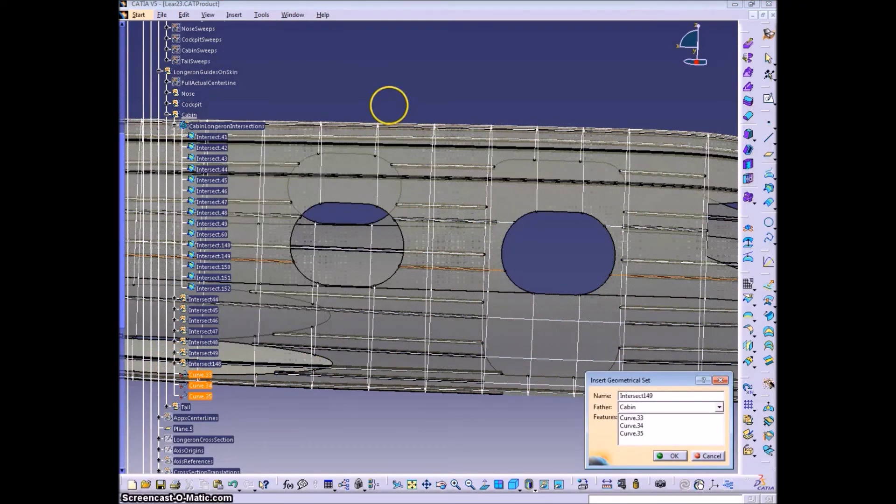
{"action": "key", "text": "Return"}
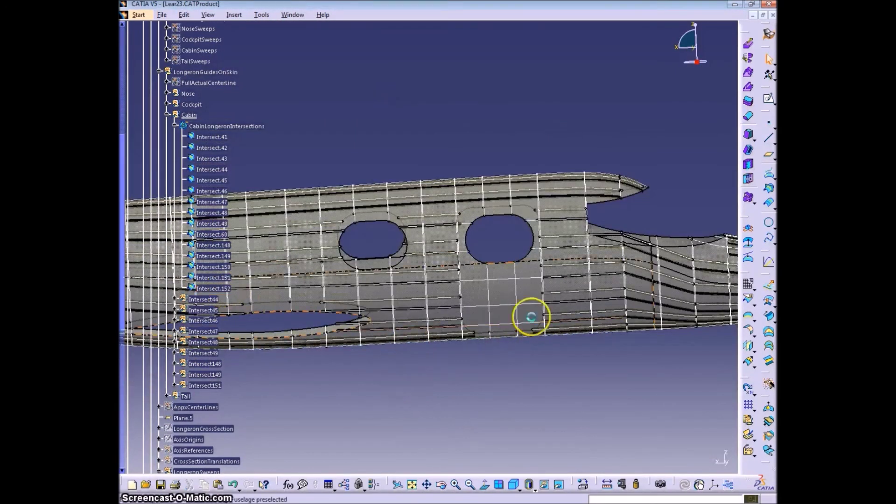
Define CabinSection under LongeronSweeps as the in-work object
{"action": "middle_click_drag", "start_coordinate": [531, 316], "coordinate": [521, 262]}
{"action": "scroll", "coordinate": [378, 278], "scroll_direction": "down", "scroll_amount": 4}
{"action": "scroll", "coordinate": [342, 287], "scroll_direction": "down", "scroll_amount": 3}
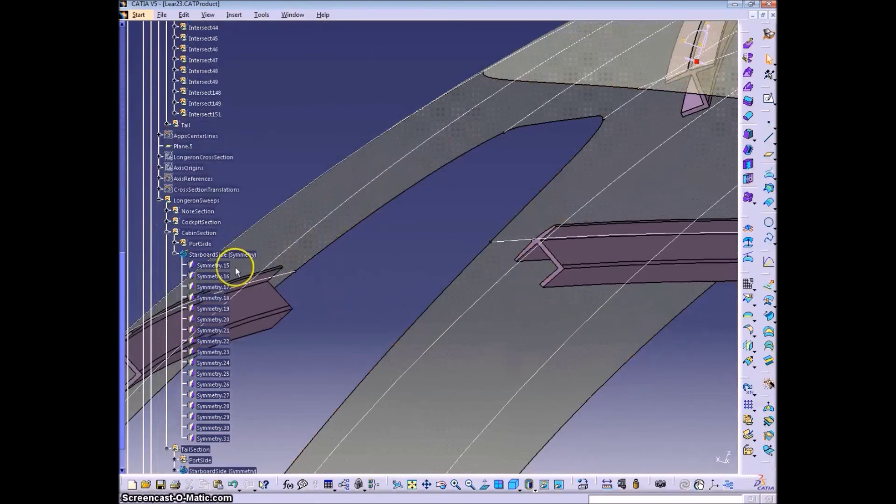
{"action": "right_click", "coordinate": [199, 233]}
{"action": "left_click", "coordinate": [277, 303]}
{"action": "middle_click_drag", "start_coordinate": [371, 277], "coordinate": [638, 125]}
{"action": "scroll", "coordinate": [229, 140], "scroll_direction": "up", "scroll_amount": 5}
{"action": "middle_click", "coordinate": [233, 123]}
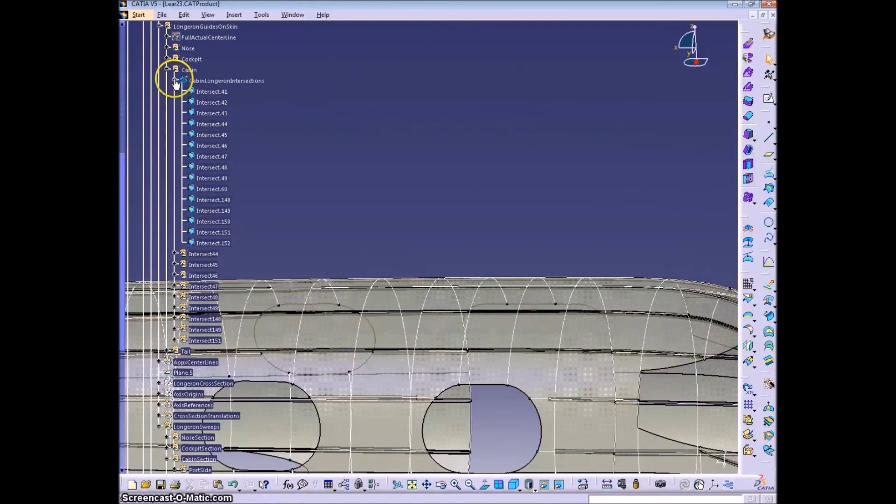
Collapse the Cabin guide-curve branch and show the CrossSectionTranslations and AxisReferences sets in the model
{"action": "left_click", "coordinate": [174, 81]}
{"action": "left_click", "coordinate": [166, 70]}
{"action": "middle_click_drag", "start_coordinate": [449, 178], "coordinate": [398, 44]}
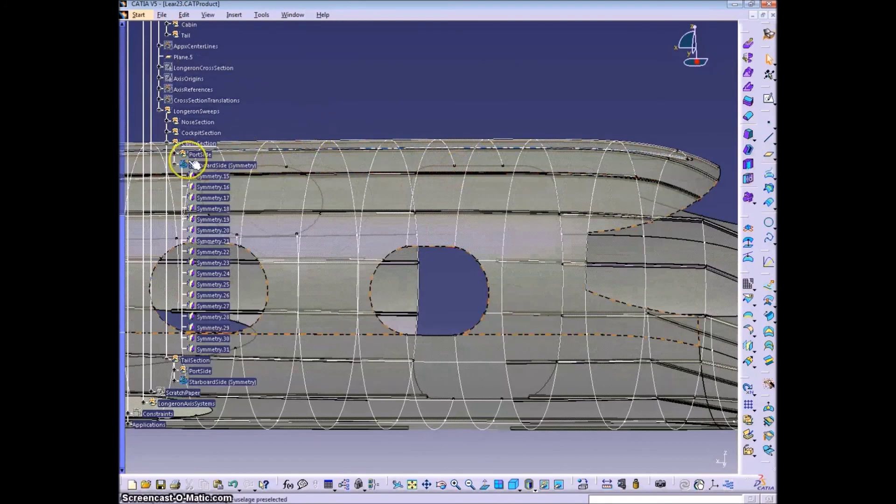
{"action": "right_click", "coordinate": [192, 103]}
{"action": "left_click", "coordinate": [202, 135]}
{"action": "right_click", "coordinate": [195, 90]}
{"action": "left_click", "coordinate": [223, 122]}
{"action": "left_click", "coordinate": [189, 78]}
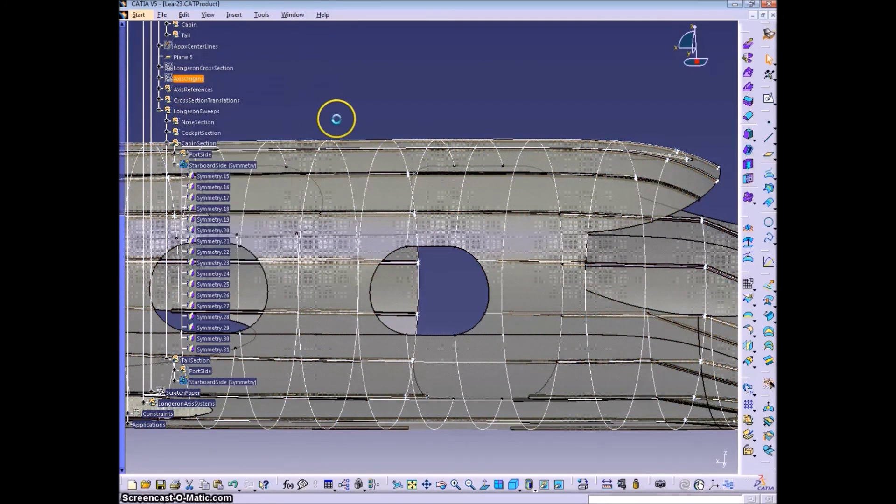
Define the FrontPlane set under AxisReferences, Cabin, Points as the in-work object
{"action": "left_click", "coordinate": [159, 88]}
{"action": "left_click", "coordinate": [166, 121]}
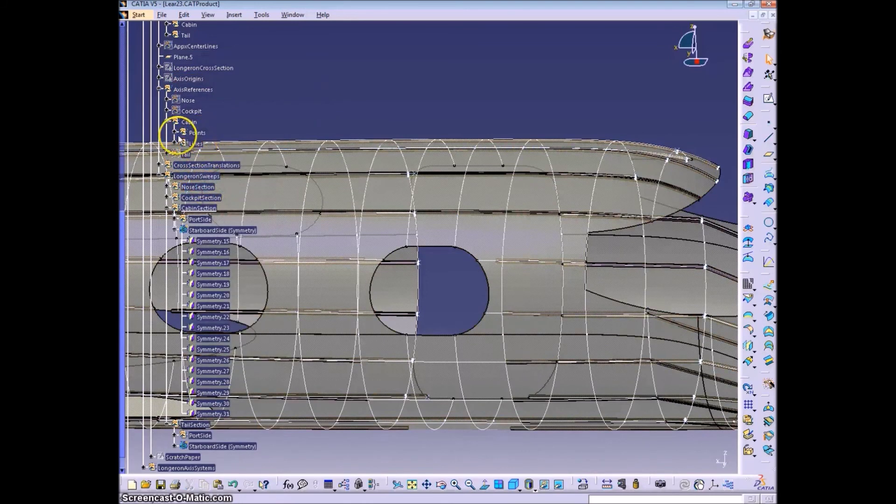
{"action": "left_click", "coordinate": [174, 132]}
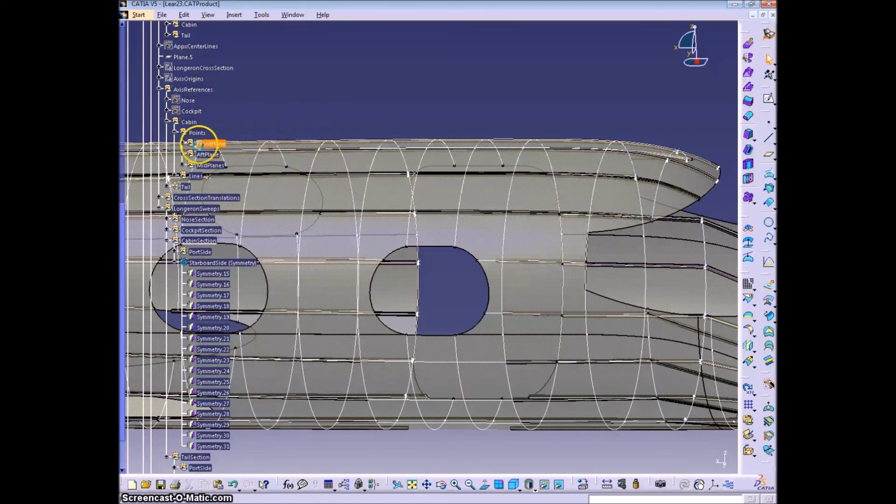
{"action": "right_click", "coordinate": [208, 144]}
{"action": "left_click", "coordinate": [248, 218]}
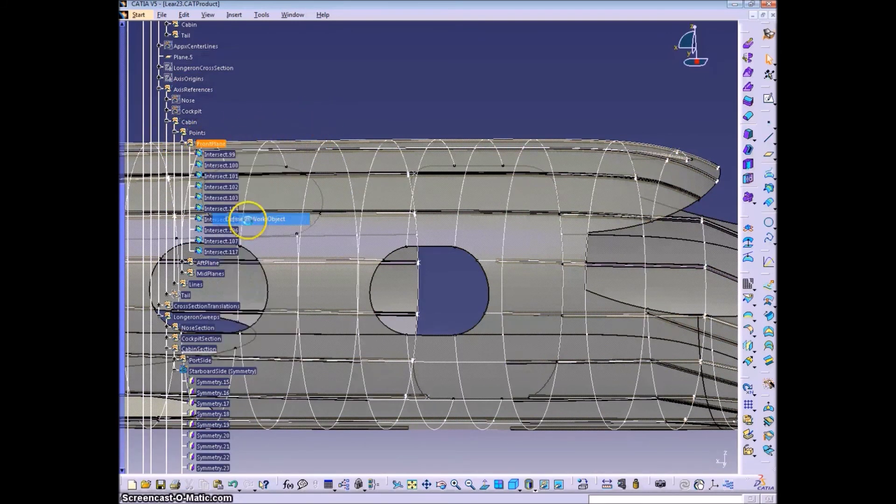
{"action": "middle_click_drag", "start_coordinate": [318, 236], "coordinate": [441, 143]}
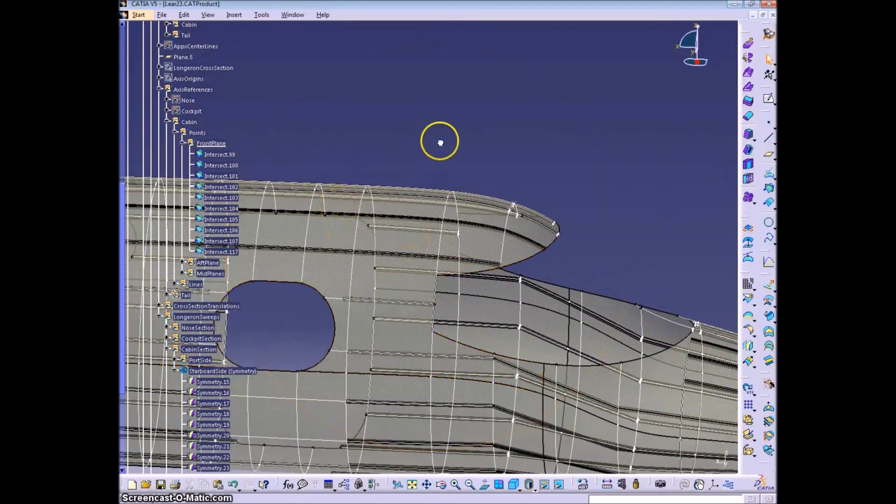
Create an intersection point between Project.8 and guide curve Curve.32 in FrontPlane
{"action": "left_click", "coordinate": [769, 201]}
{"action": "middle_click_drag", "start_coordinate": [441, 344], "coordinate": [478, 105]}
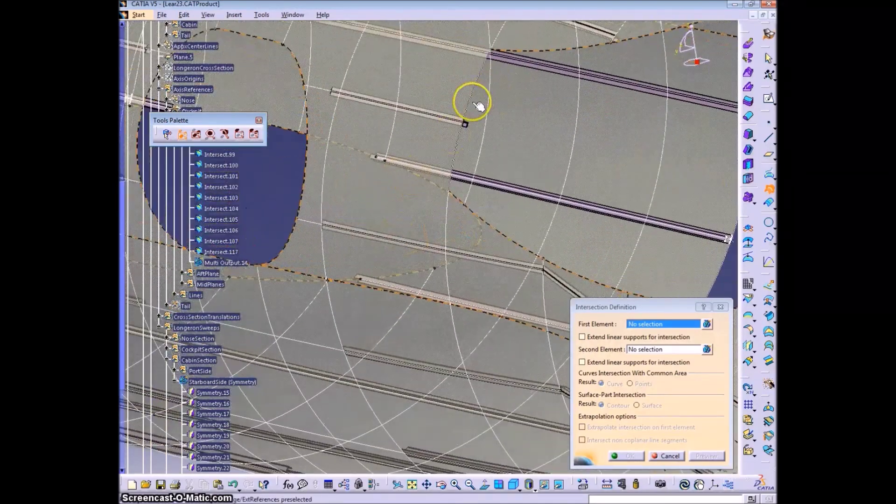
{"action": "left_click", "coordinate": [462, 106]}
{"action": "left_click", "coordinate": [436, 146]}
{"action": "left_click", "coordinate": [707, 456]}
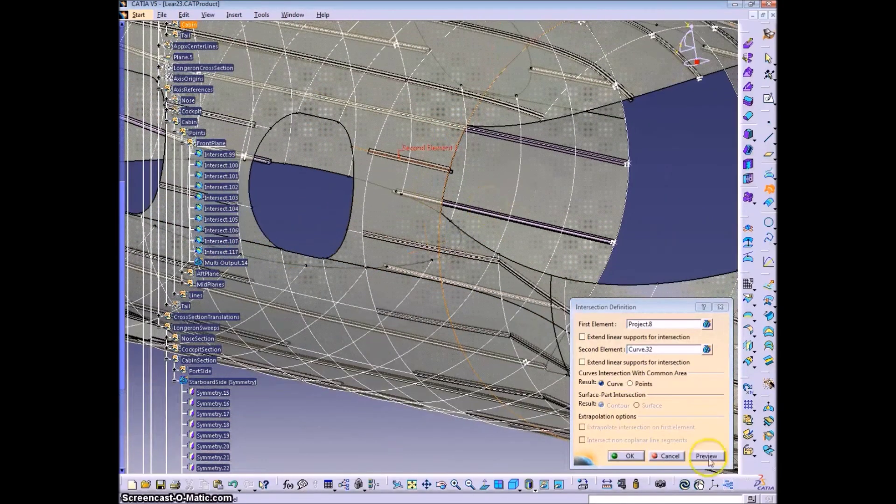
{"action": "left_click", "coordinate": [629, 457]}
Create an intersection point in FrontPlane between Curve.1 and guide curve Curve.35
{"action": "middle_click_drag", "start_coordinate": [547, 420], "coordinate": [570, 227]}
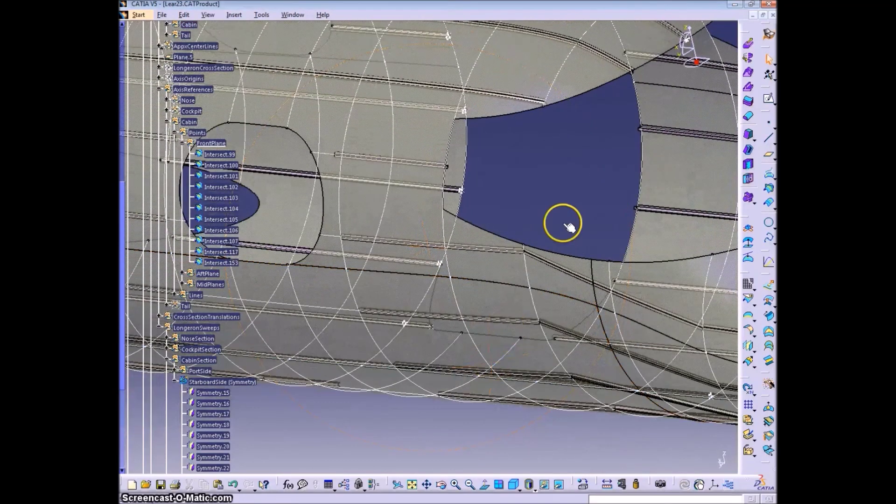
{"action": "left_click", "coordinate": [771, 190]}
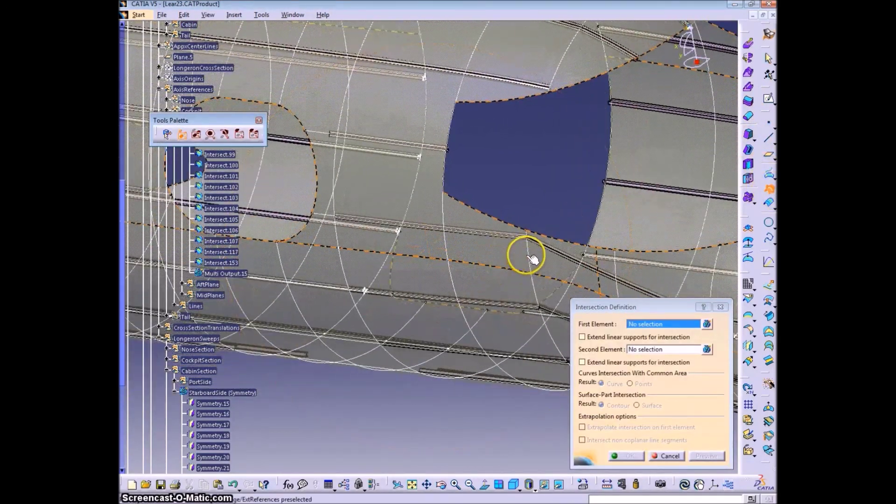
{"action": "left_click", "coordinate": [528, 248]}
{"action": "left_click", "coordinate": [516, 236]}
{"action": "middle_click_drag", "start_coordinate": [501, 305], "coordinate": [471, 259]}
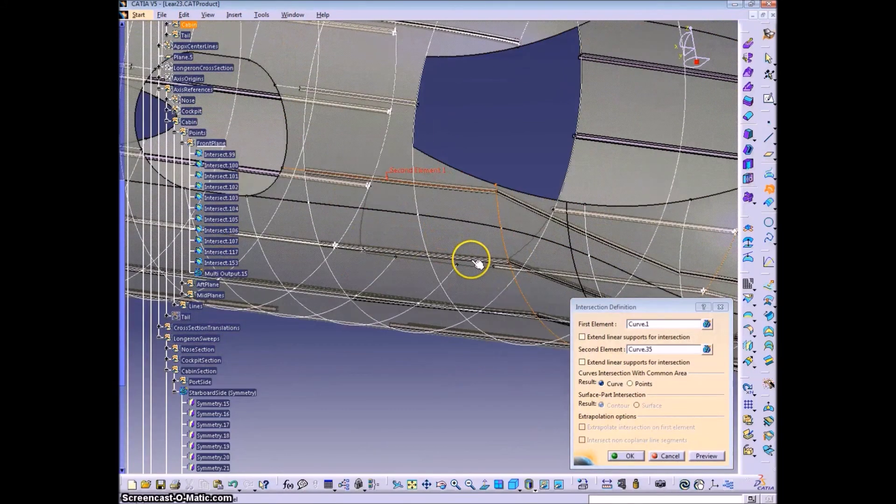
{"action": "left_click", "coordinate": [626, 456]}
Create intersection points in FrontPlane between Curve.1 and Intersect.150, and between the same frame curve and the next lower guide curve
{"action": "left_click", "coordinate": [508, 245]}
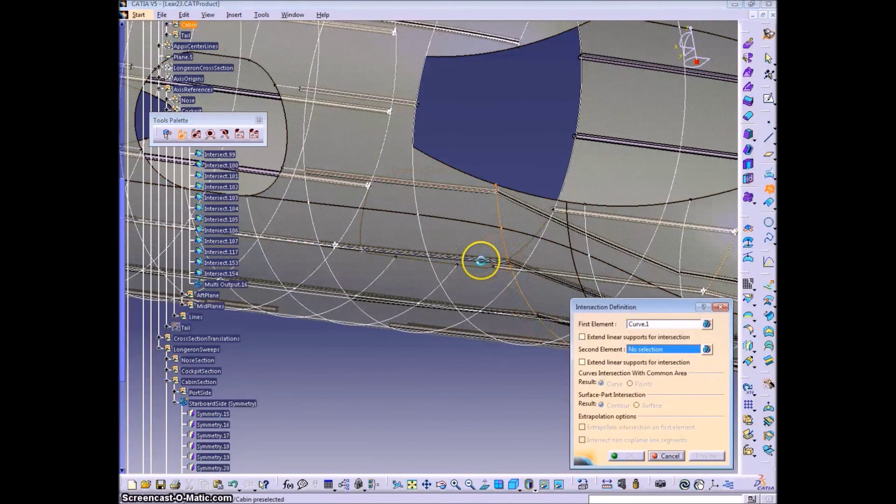
{"action": "middle_click_drag", "start_coordinate": [483, 304], "coordinate": [517, 274]}
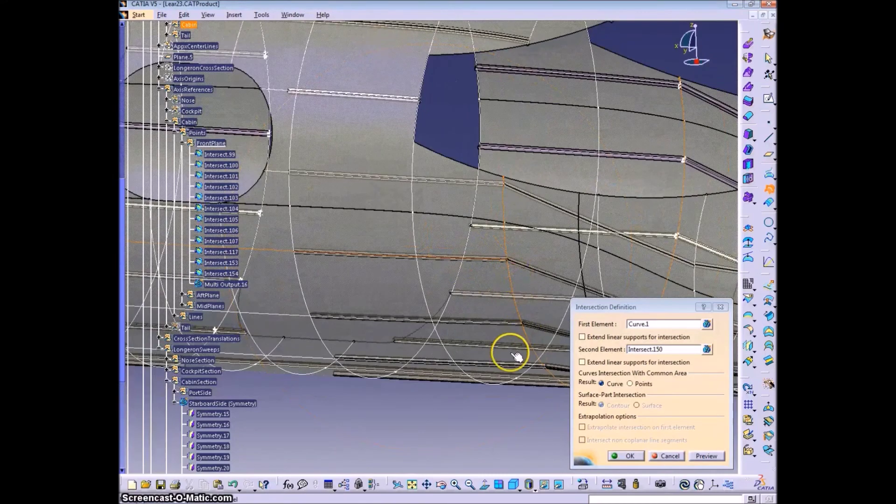
{"action": "left_click", "coordinate": [627, 456]}
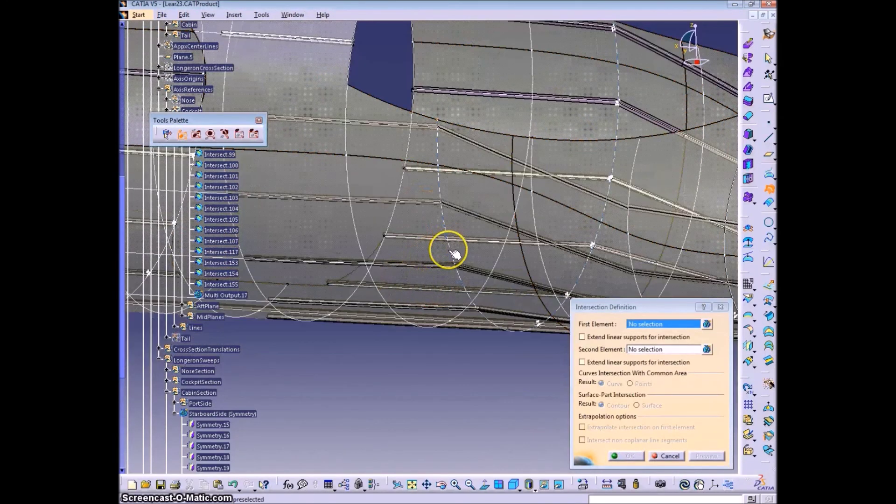
{"action": "left_click", "coordinate": [449, 250]}
{"action": "left_click", "coordinate": [444, 267]}
{"action": "left_click", "coordinate": [627, 456]}
Create an intersection point in FrontPlane between Curve.1 and Intersect.152, and end the Intersection command
{"action": "middle_click_drag", "start_coordinate": [459, 280], "coordinate": [422, 263]}
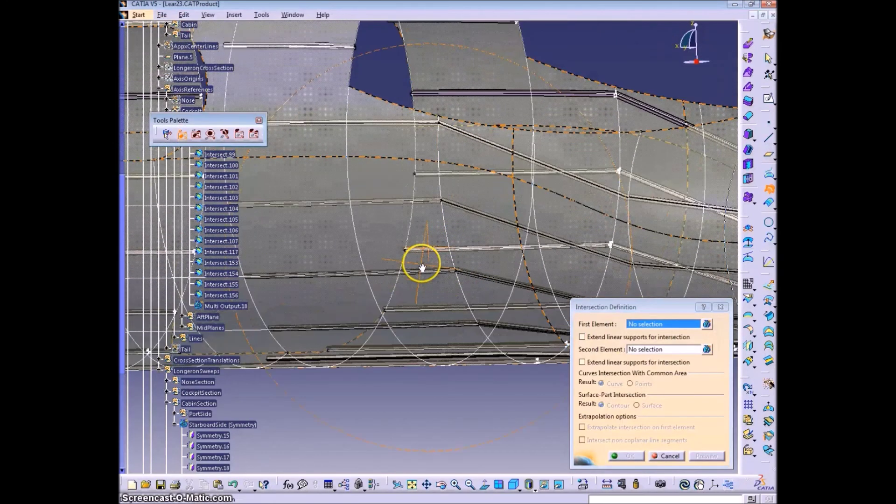
{"action": "left_click", "coordinate": [469, 319]}
{"action": "left_click", "coordinate": [457, 345]}
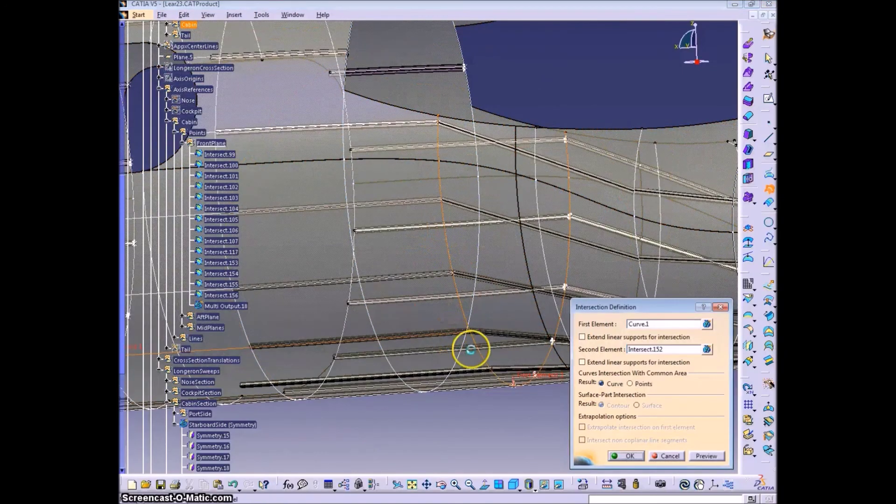
{"action": "key", "text": "Return"}
{"action": "middle_click_drag", "start_coordinate": [388, 344], "coordinate": [358, 321]}
{"action": "middle_click_drag", "start_coordinate": [555, 332], "coordinate": [410, 190]}
{"action": "left_click", "coordinate": [666, 456]}
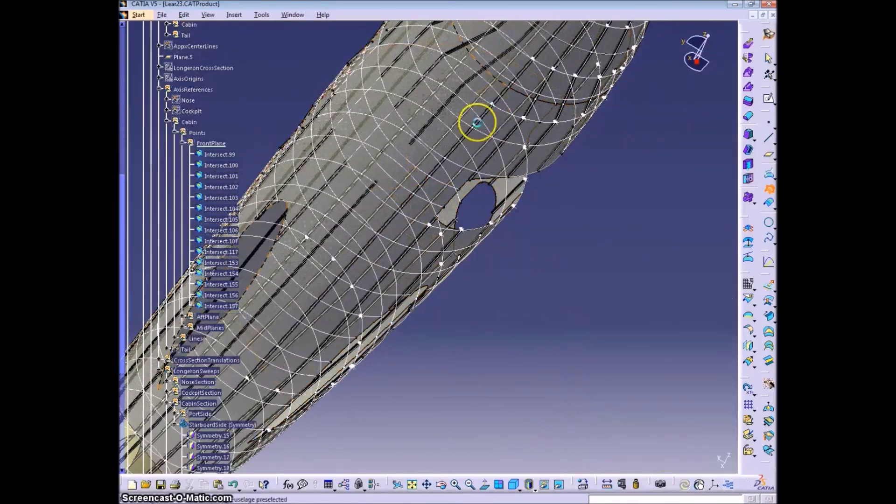
Show the CabinSweeps set around the fuselage
{"action": "middle_click_drag", "start_coordinate": [475, 122], "coordinate": [444, 164]}
{"action": "scroll", "coordinate": [256, 154], "scroll_direction": "up", "scroll_amount": 7}
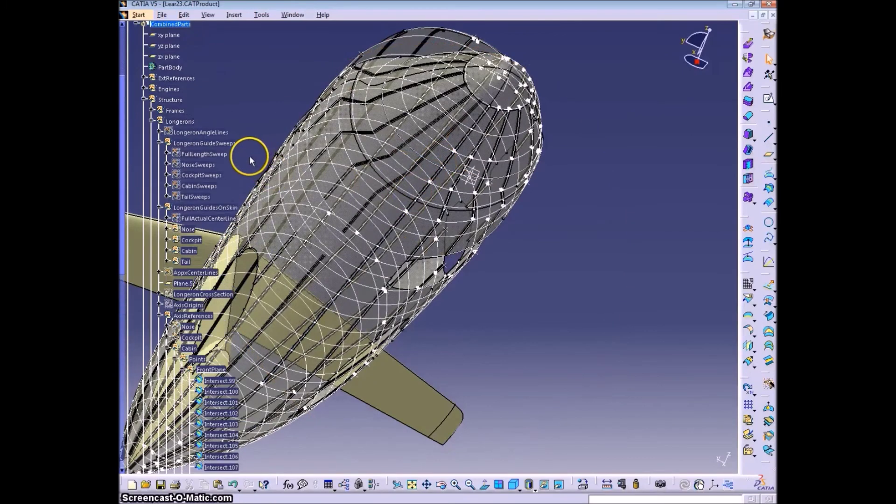
{"action": "type", "text": "sc"}
{"action": "middle_click_drag", "start_coordinate": [481, 322], "coordinate": [513, 346]}
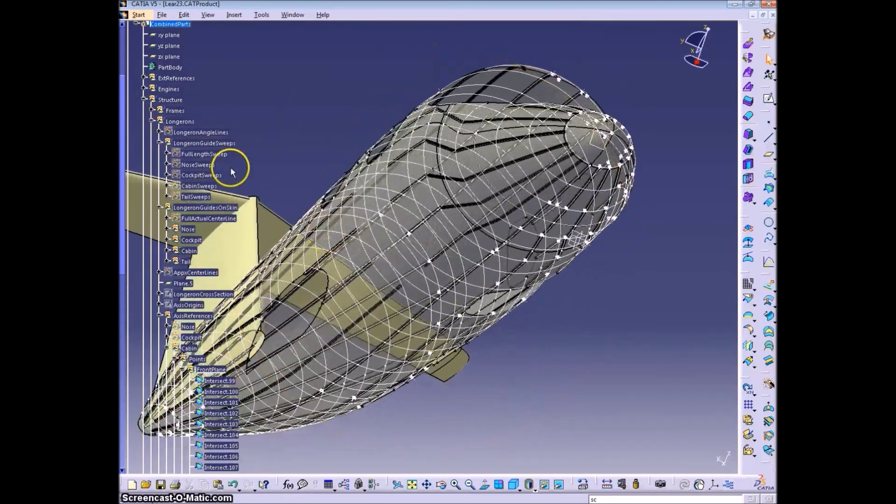
{"action": "right_click", "coordinate": [202, 186]}
{"action": "left_click", "coordinate": [240, 216]}
{"action": "middle_click_drag", "start_coordinate": [344, 252], "coordinate": [362, 211]}
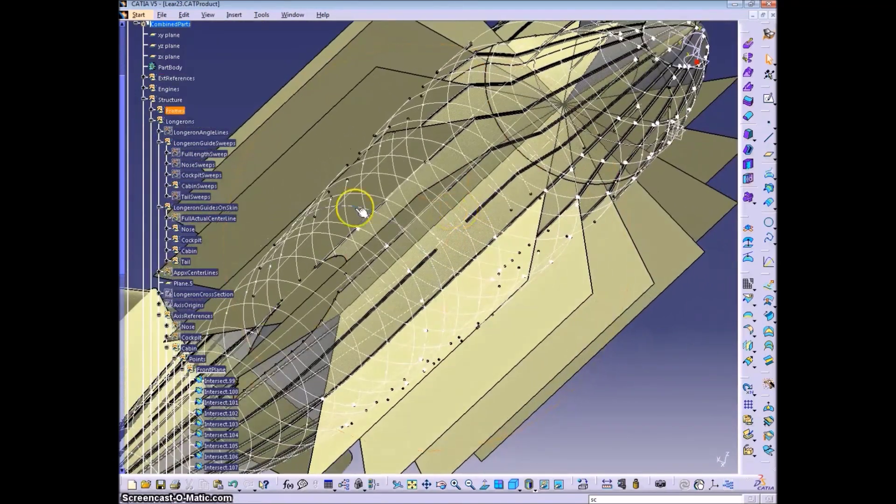
Edit Multi Output.13 (Symmetry) in CabinSweeps to mirror one more adjacent cabin sweep about the zx plane
{"action": "left_click", "coordinate": [166, 186]}
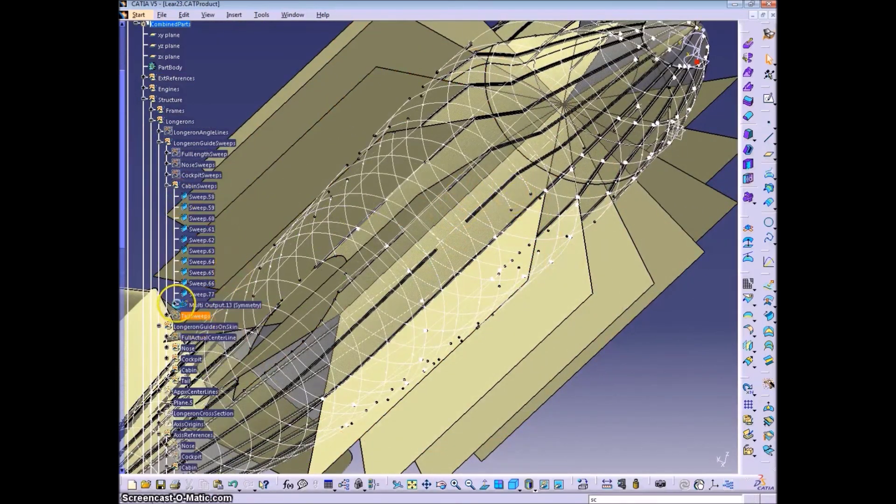
{"action": "double_click", "coordinate": [208, 305]}
{"action": "middle_click_drag", "start_coordinate": [549, 176], "coordinate": [532, 296]}
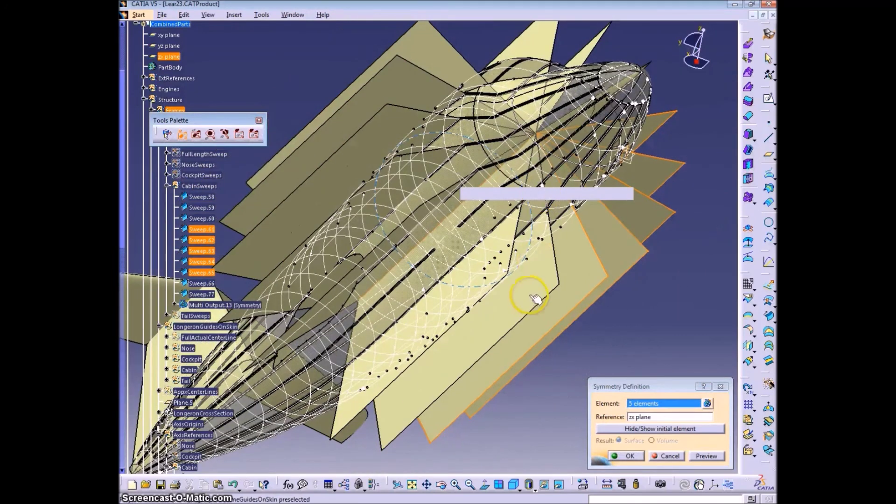
{"action": "left_click", "coordinate": [531, 297]}
{"action": "left_click", "coordinate": [630, 456]}
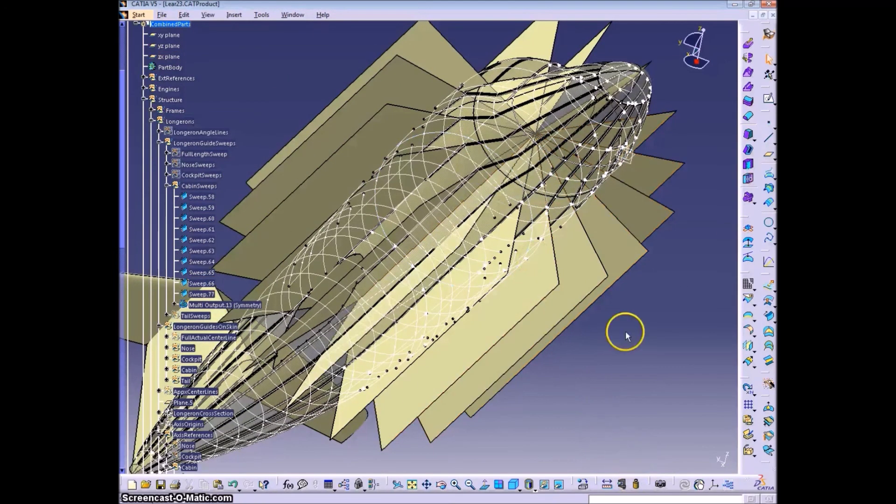
Update CabinLongeronIntersections with the added mirrored cabin sweep, intersecting the CabinSweeps elements with the fuselage skin and keeping all sub-elements
{"action": "left_click", "coordinate": [167, 370]}
{"action": "scroll", "coordinate": [202, 360], "scroll_direction": "down", "scroll_amount": 2}
{"action": "double_click", "coordinate": [207, 272]}
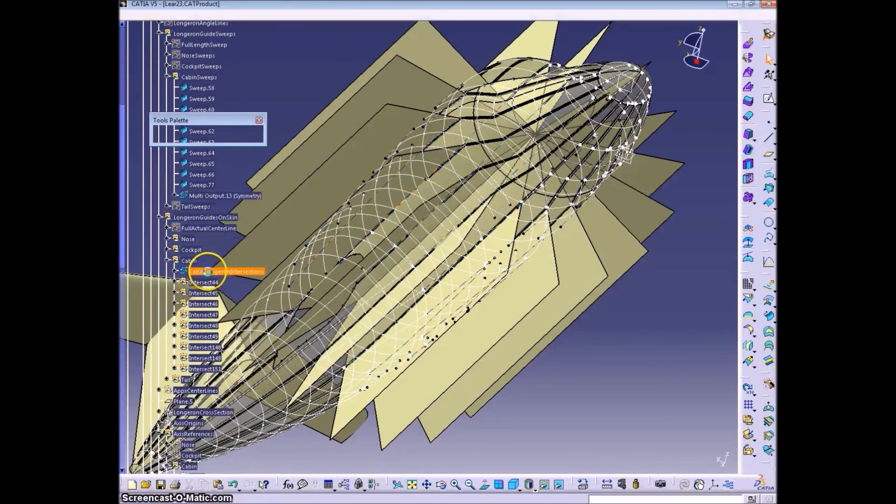
{"action": "double_click", "coordinate": [206, 272]}
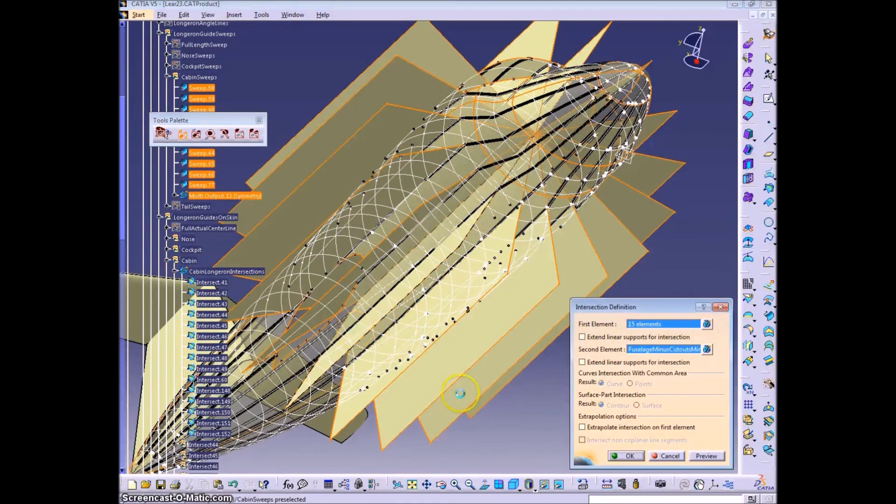
{"action": "left_click", "coordinate": [631, 456]}
{"action": "left_click", "coordinate": [484, 280]}
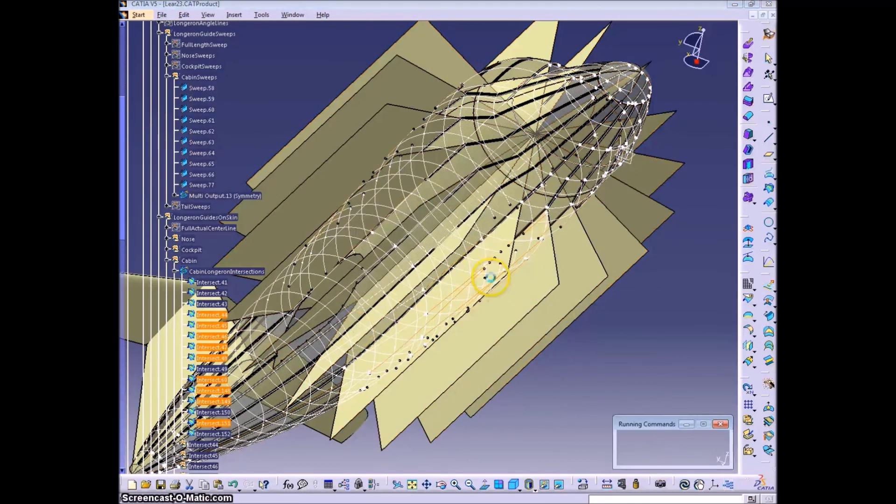
{"action": "left_click", "coordinate": [717, 457]}
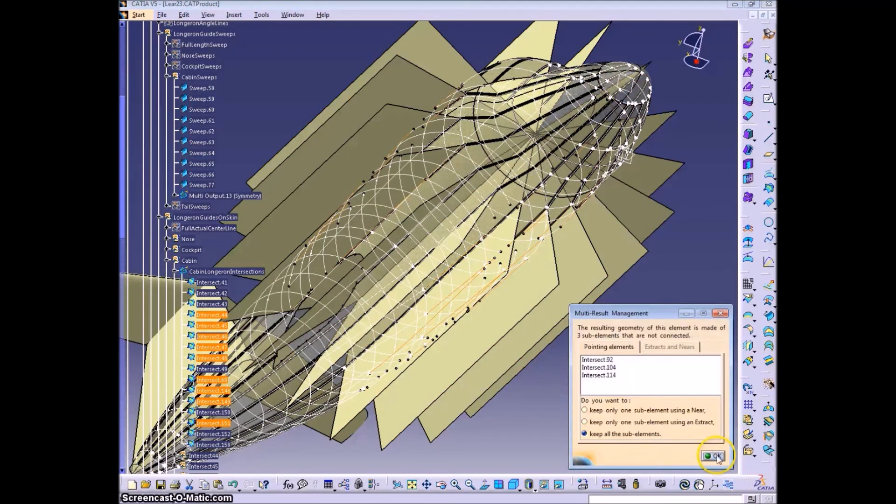
{"action": "left_click", "coordinate": [714, 457]}
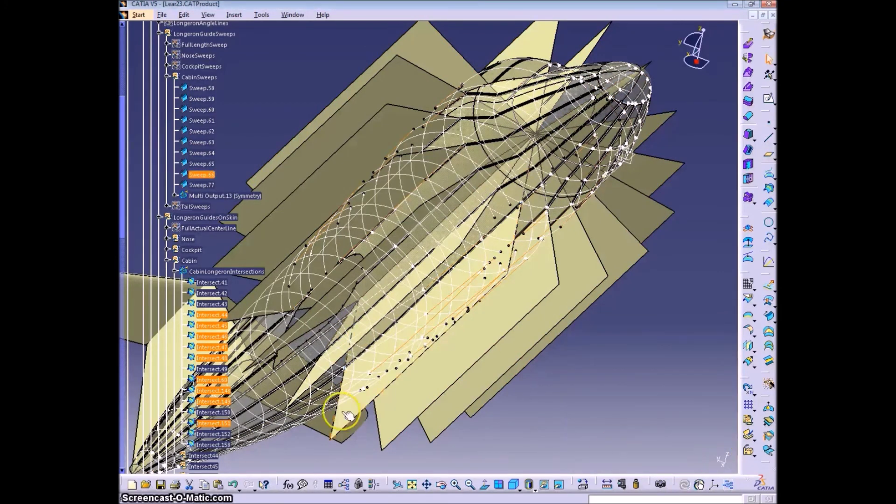
Collapse the Cabin guide curves and hide the CabinSweeps set
{"action": "left_click", "coordinate": [166, 260]}
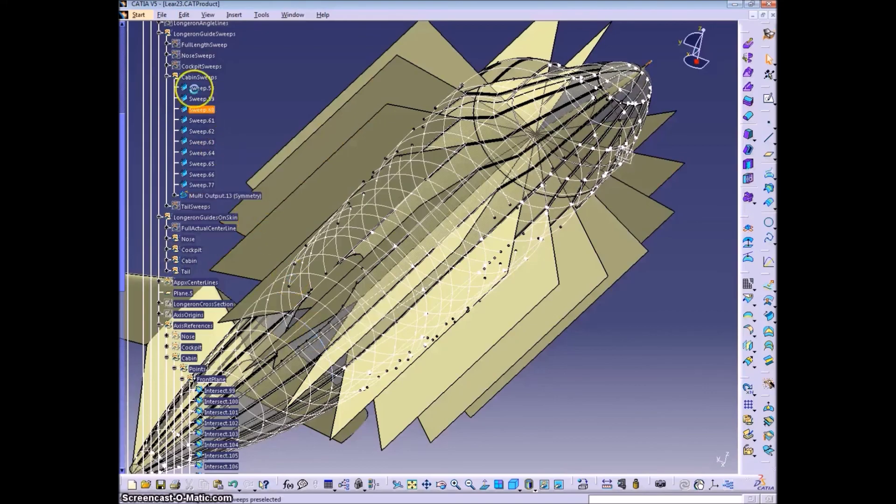
{"action": "right_click", "coordinate": [196, 77]}
{"action": "left_click", "coordinate": [230, 114]}
{"action": "left_click", "coordinate": [167, 77]}
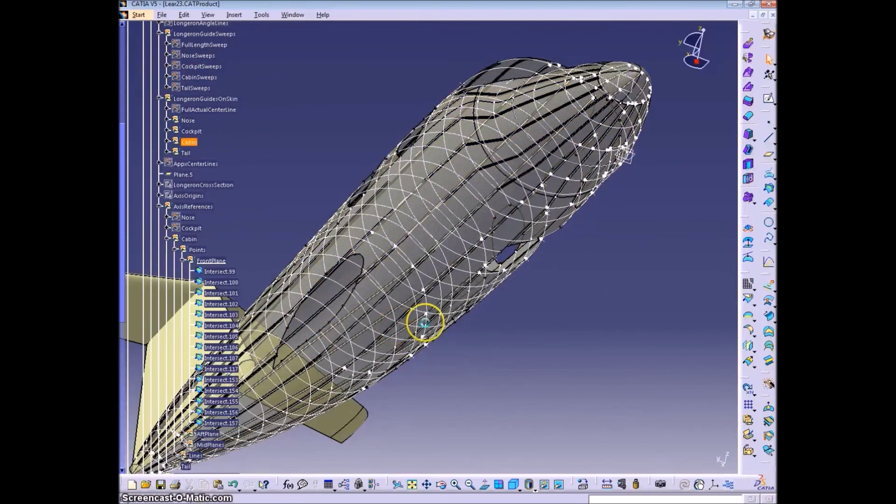
Create an intersection point in the FrontPlane points set between Curve.1 and the newly added lower cabin guide curve
{"action": "middle_click_drag", "start_coordinate": [425, 322], "coordinate": [393, 226]}
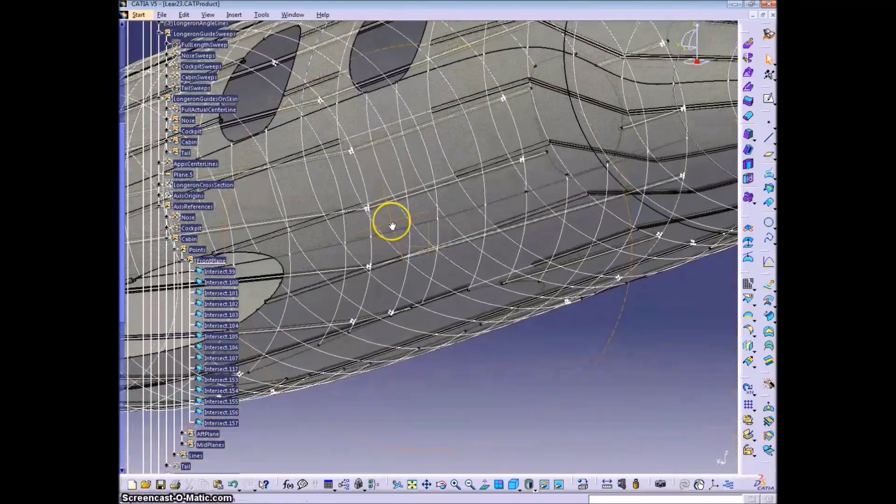
{"action": "scroll", "coordinate": [281, 307], "scroll_direction": "down", "scroll_amount": 3}
{"action": "middle_click_drag", "start_coordinate": [445, 279], "coordinate": [386, 263]}
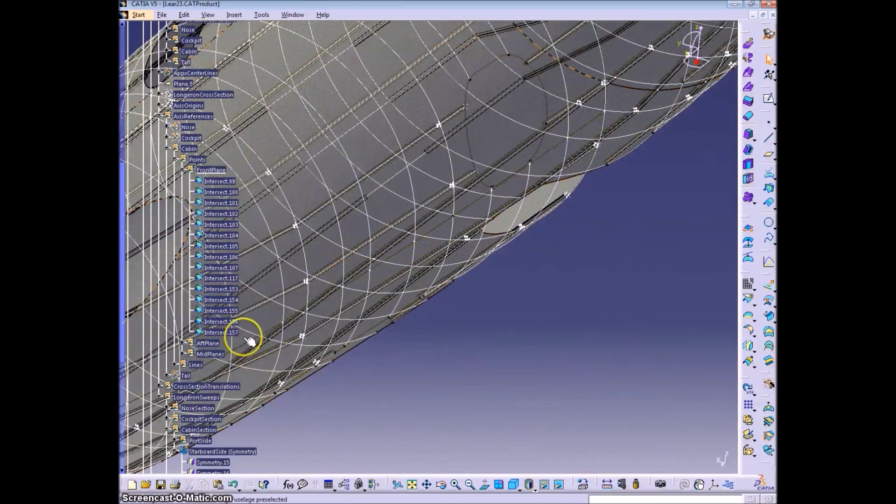
{"action": "left_click", "coordinate": [769, 189]}
{"action": "left_click", "coordinate": [428, 150]}
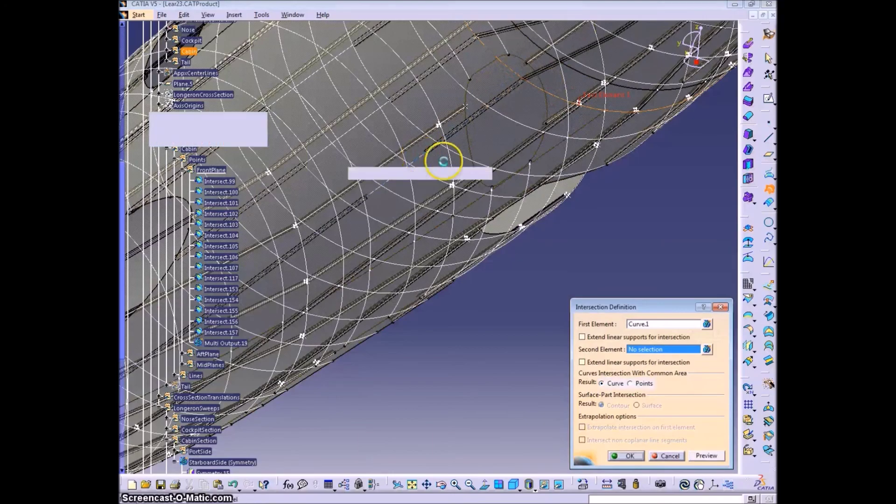
{"action": "left_click", "coordinate": [442, 156]}
{"action": "left_click", "coordinate": [628, 456]}
Show the cabin FrontPlane set under Lines and make it the work object
{"action": "middle_click_drag", "start_coordinate": [399, 127], "coordinate": [470, 276]}
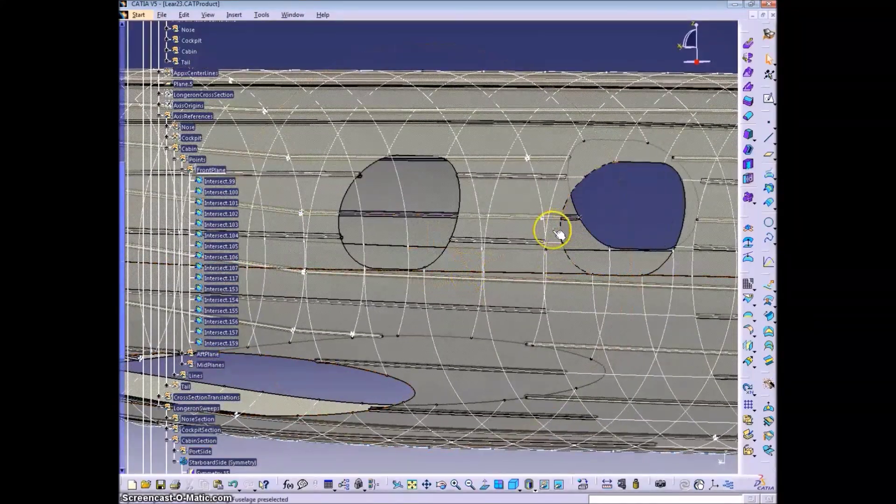
{"action": "middle_click_drag", "start_coordinate": [559, 232], "coordinate": [347, 242]}
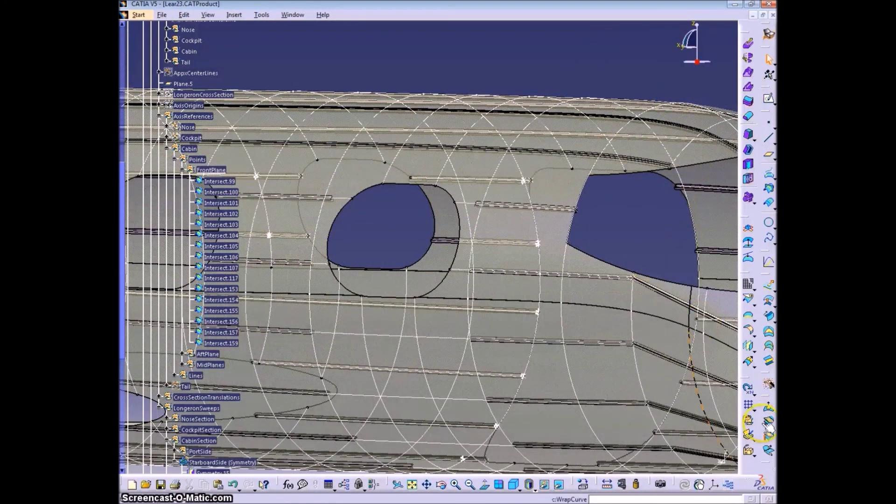
{"action": "left_click", "coordinate": [184, 170]}
{"action": "left_click", "coordinate": [175, 203]}
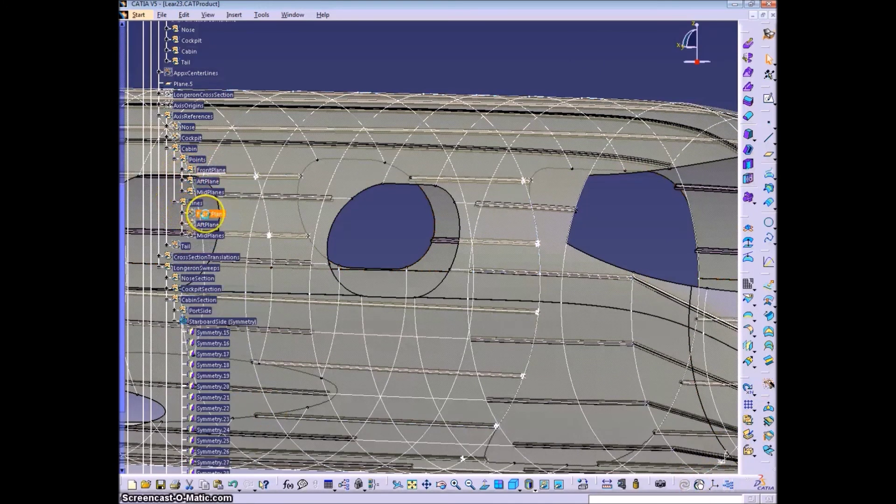
{"action": "right_click", "coordinate": [206, 214]}
{"action": "left_click", "coordinate": [219, 244]}
{"action": "right_click", "coordinate": [209, 215]}
{"action": "left_click", "coordinate": [322, 244]}
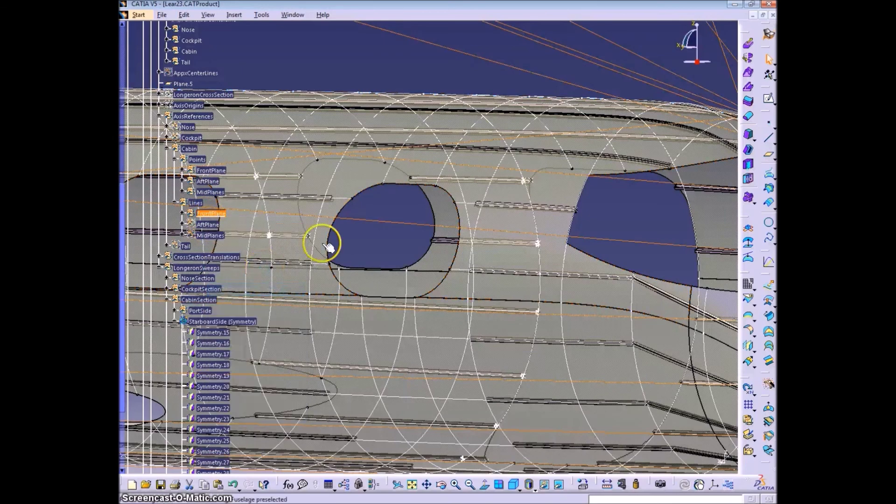
Begin a standard axis system at Intersect.153, with its X axis on an infinite line tangent to Curve.32 at that point
{"action": "middle_click_drag", "start_coordinate": [554, 311], "coordinate": [463, 301]}
{"action": "left_click", "coordinate": [524, 207]}
{"action": "left_click", "coordinate": [715, 487]}
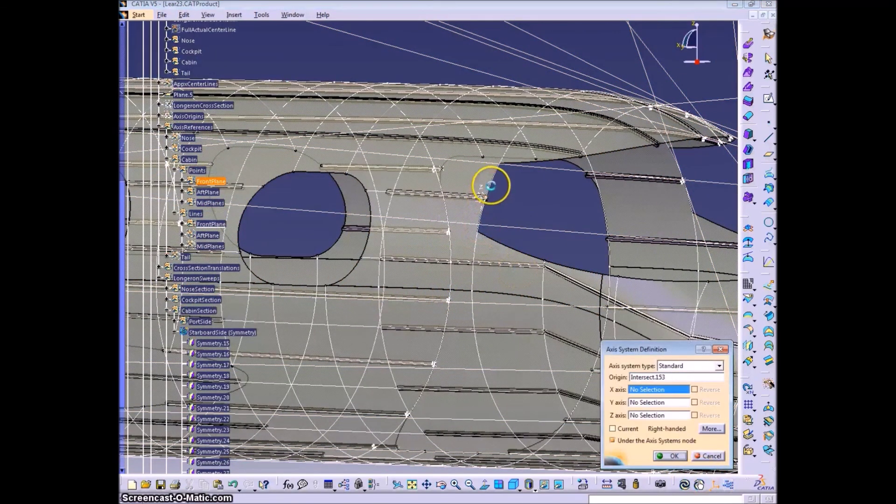
{"action": "middle_click_drag", "start_coordinate": [561, 276], "coordinate": [496, 276]}
{"action": "right_click", "coordinate": [663, 392]}
{"action": "left_click", "coordinate": [687, 434]}
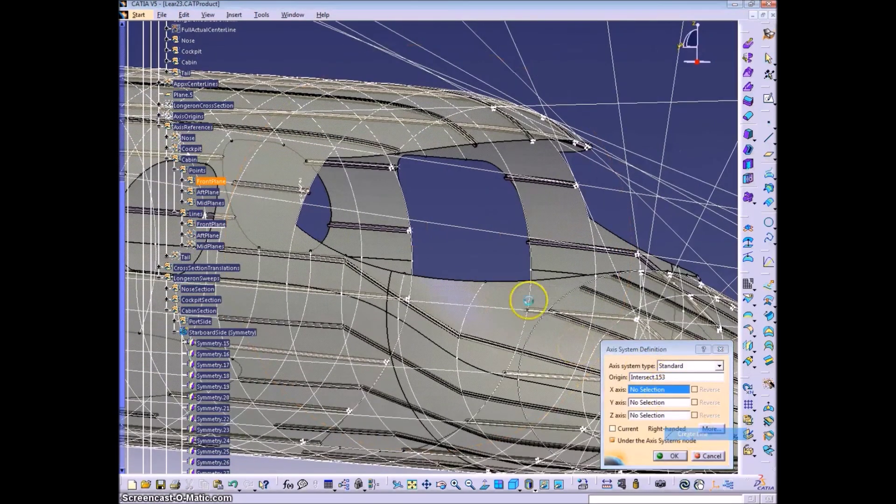
{"action": "left_click", "coordinate": [316, 179]}
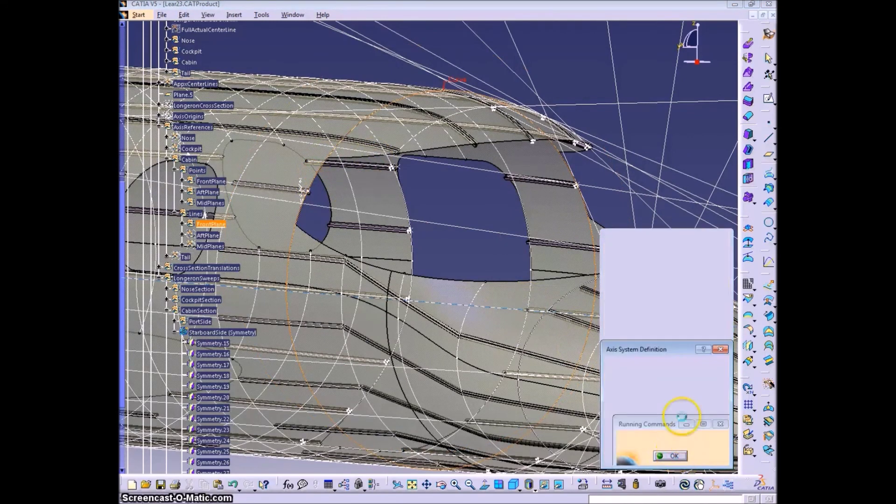
{"action": "right_click", "coordinate": [662, 392]}
{"action": "left_click", "coordinate": [690, 436]}
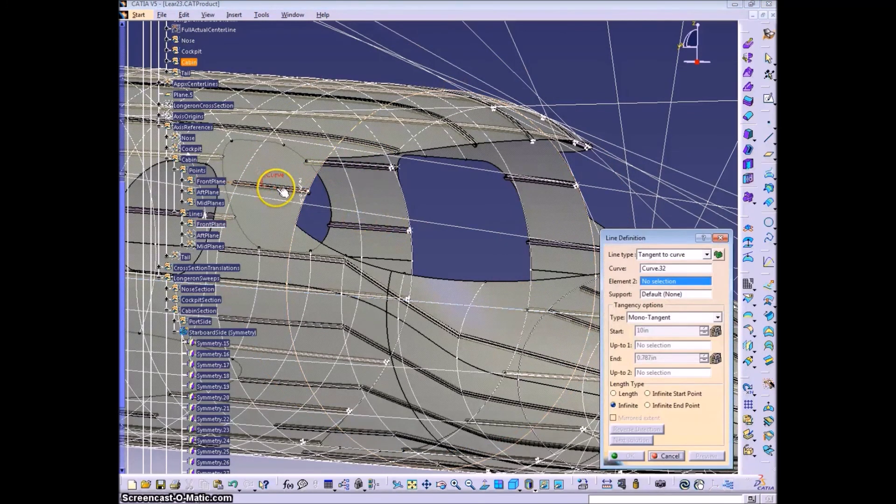
{"action": "key", "text": "Return"}
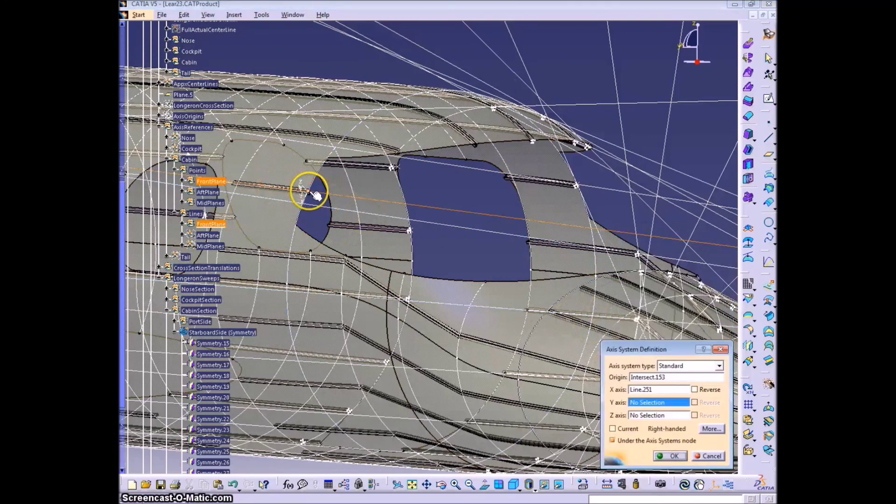
Define the axis system's Y axis with an infinite line tangent to Project.8 at Intersect.153
{"action": "right_click", "coordinate": [663, 405]}
{"action": "left_click", "coordinate": [691, 448]}
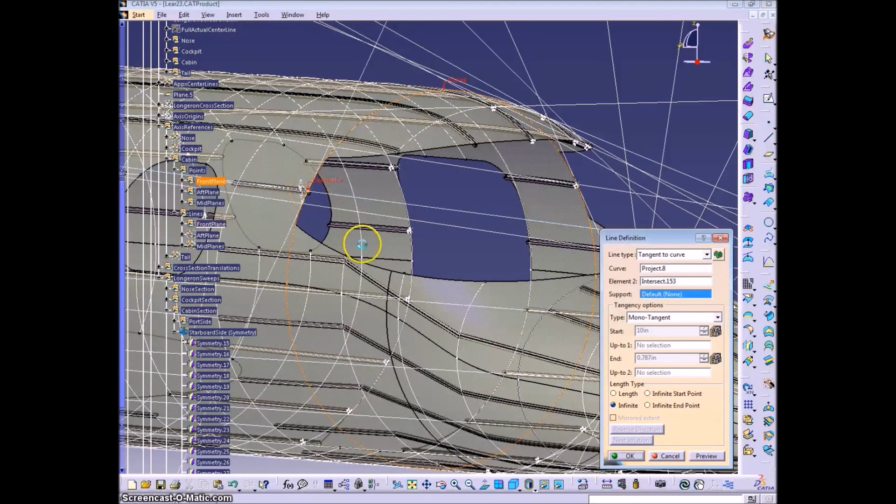
{"action": "middle_click_drag", "start_coordinate": [362, 244], "coordinate": [625, 336]}
{"action": "left_click", "coordinate": [628, 456]}
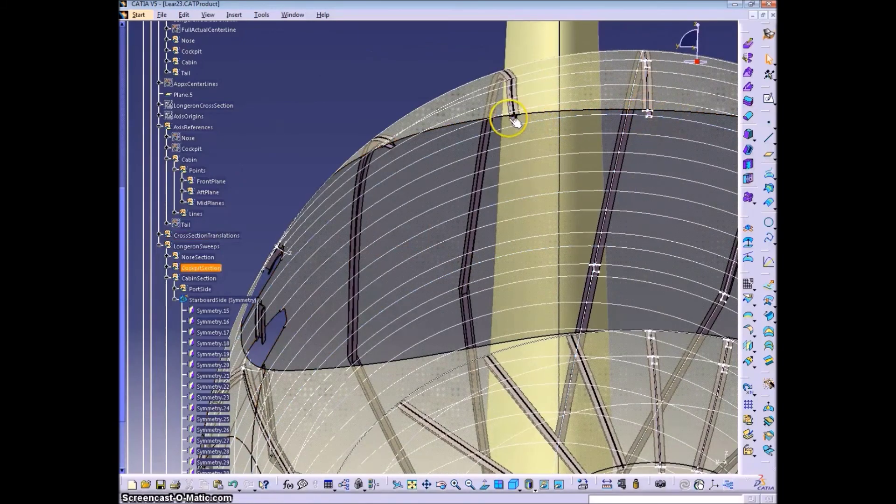
Reverse the Y axis of the new axis systems at Intersect.153, Intersect.154 and the next lower front-plane point
{"action": "middle_click_drag", "start_coordinate": [434, 234], "coordinate": [410, 208]}
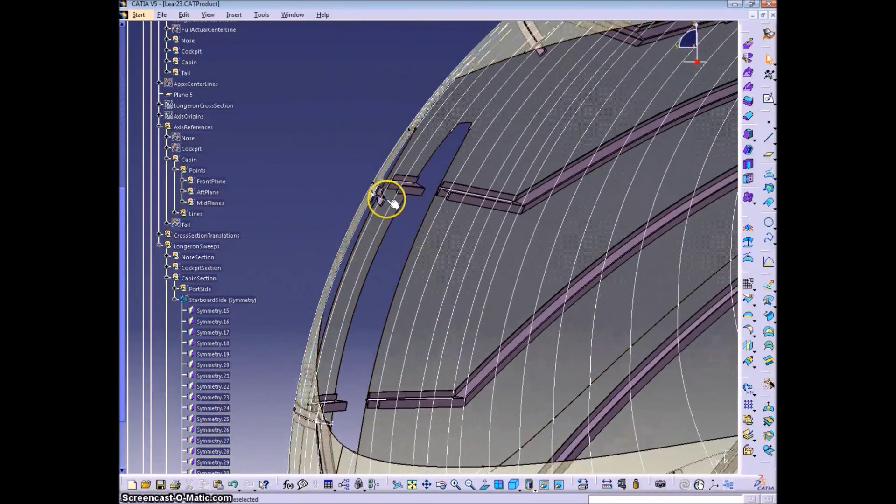
{"action": "double_click", "coordinate": [392, 202]}
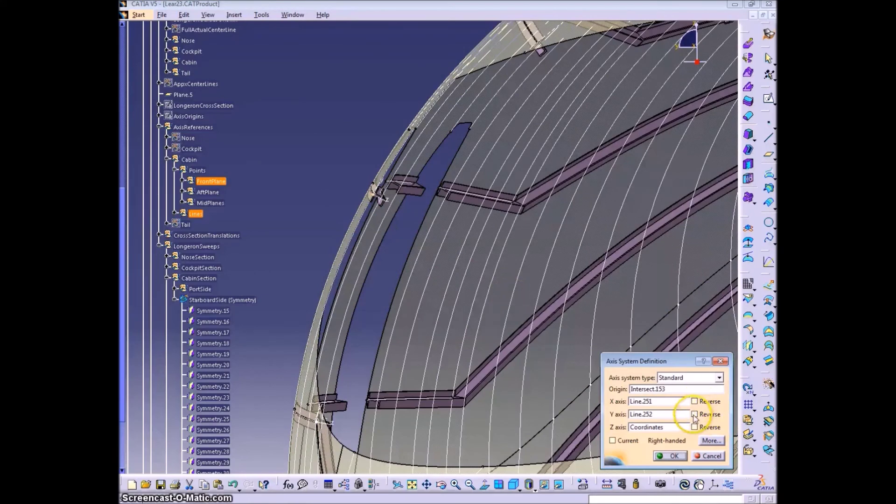
{"action": "middle_click_drag", "start_coordinate": [433, 309], "coordinate": [466, 292]}
{"action": "left_click", "coordinate": [671, 456]}
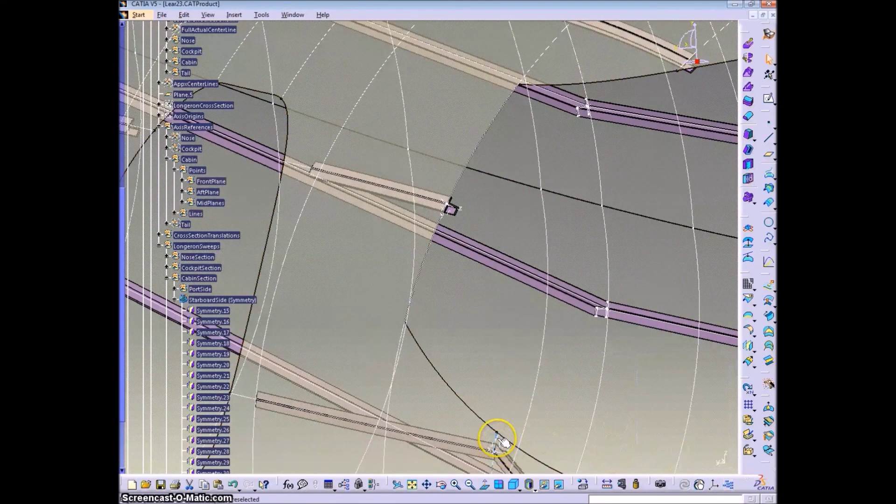
{"action": "double_click", "coordinate": [509, 449]}
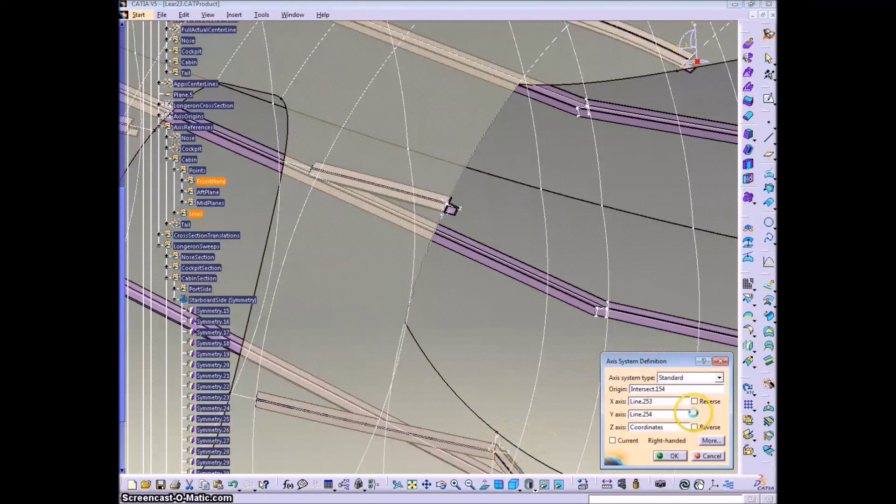
{"action": "left_click", "coordinate": [672, 456]}
{"action": "middle_click_drag", "start_coordinate": [495, 298], "coordinate": [448, 280]}
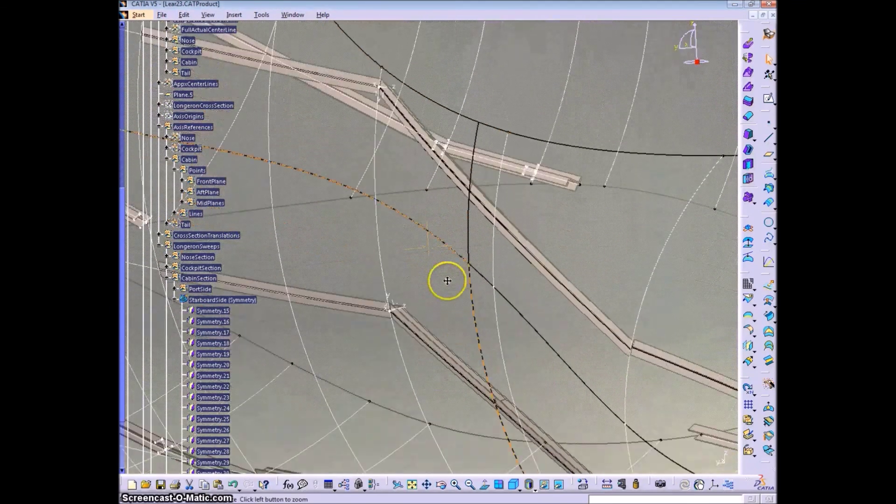
{"action": "double_click", "coordinate": [404, 306]}
{"action": "left_click", "coordinate": [673, 457]}
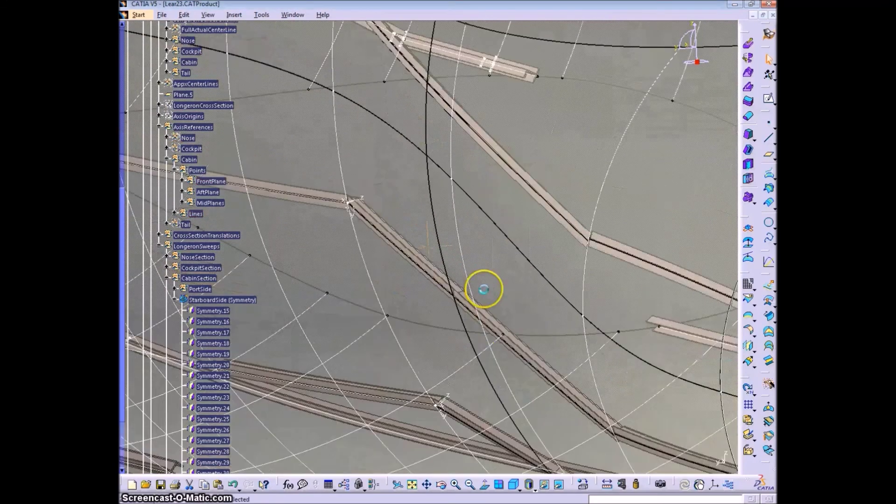
Expand CrossSectionTranslations down to the Cabin ForePlane set and make it the work object
{"action": "middle_click_drag", "start_coordinate": [484, 286], "coordinate": [482, 360]}
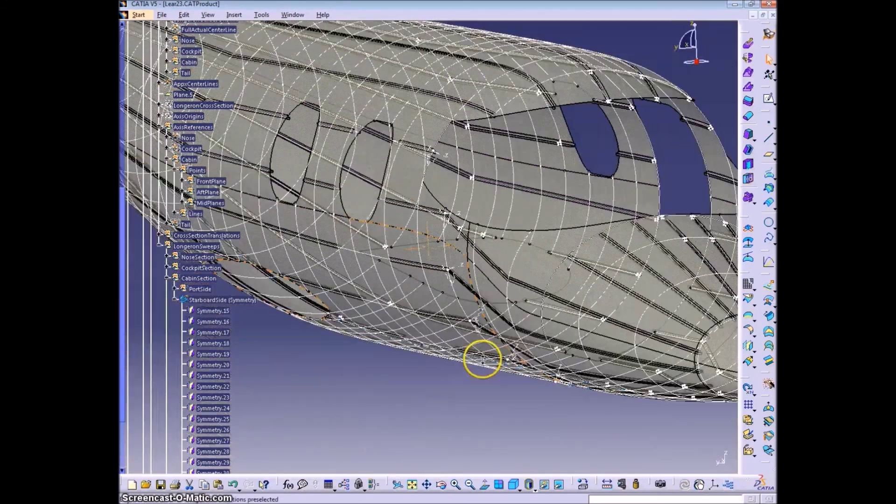
{"action": "middle_click_drag", "start_coordinate": [366, 241], "coordinate": [404, 244]}
{"action": "scroll", "coordinate": [222, 305], "scroll_direction": "down", "scroll_amount": 1}
{"action": "left_click", "coordinate": [174, 255]}
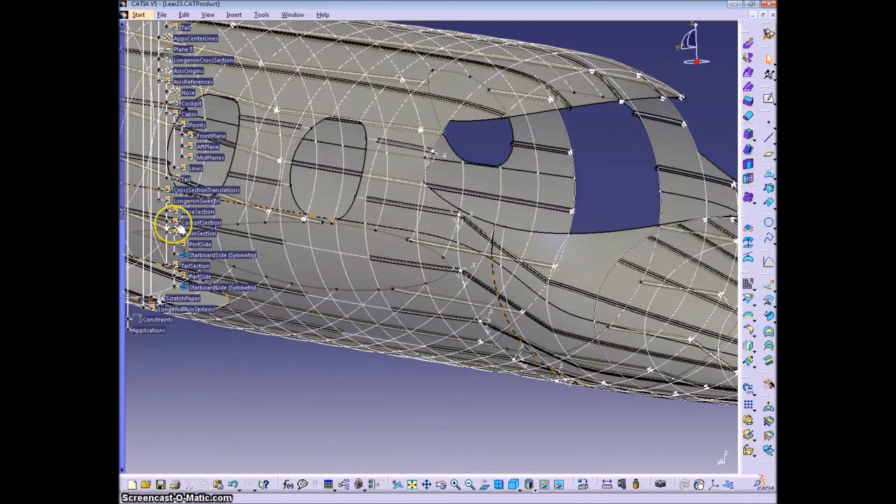
{"action": "left_click", "coordinate": [159, 190]}
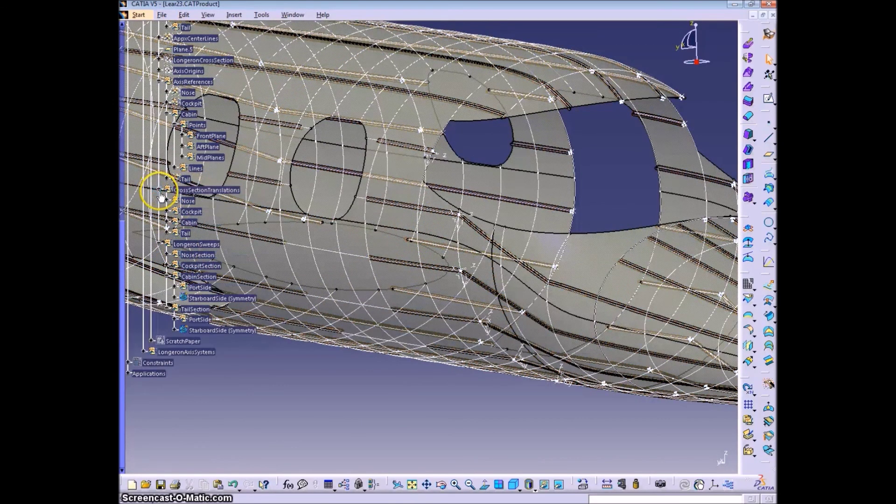
{"action": "left_click", "coordinate": [166, 223]}
{"action": "left_click", "coordinate": [174, 234]}
{"action": "scroll", "coordinate": [197, 233], "scroll_direction": "down", "scroll_amount": 1}
{"action": "right_click", "coordinate": [197, 232]}
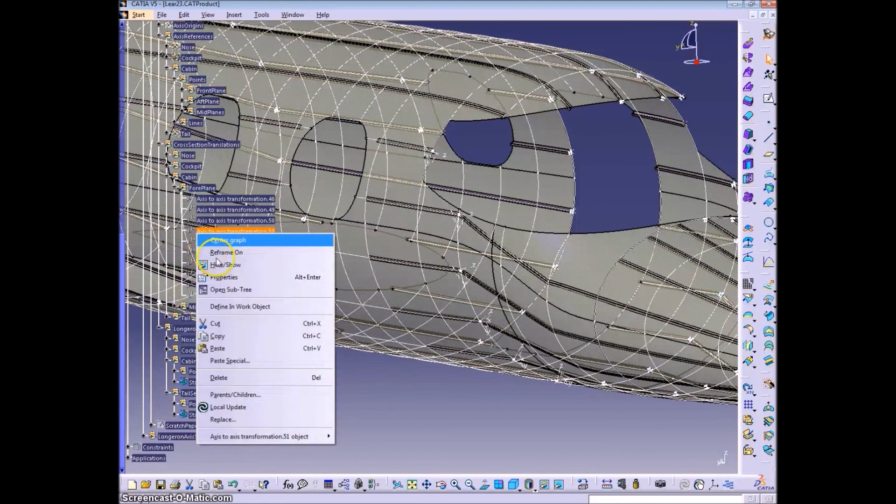
{"action": "left_click", "coordinate": [240, 306]}
Expand LongeronAxisSystems and show Axis System.1
{"action": "middle_click_drag", "start_coordinate": [608, 221], "coordinate": [535, 331]}
{"action": "middle_click_drag", "start_coordinate": [687, 353], "coordinate": [541, 299]}
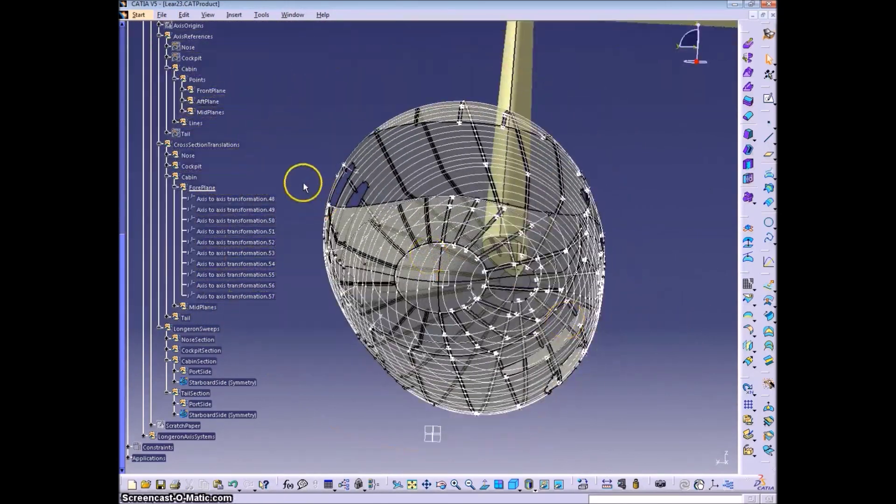
{"action": "scroll", "coordinate": [206, 61], "scroll_direction": "up", "scroll_amount": 2}
{"action": "left_click", "coordinate": [232, 95]}
{"action": "scroll", "coordinate": [218, 298], "scroll_direction": "down", "scroll_amount": 4}
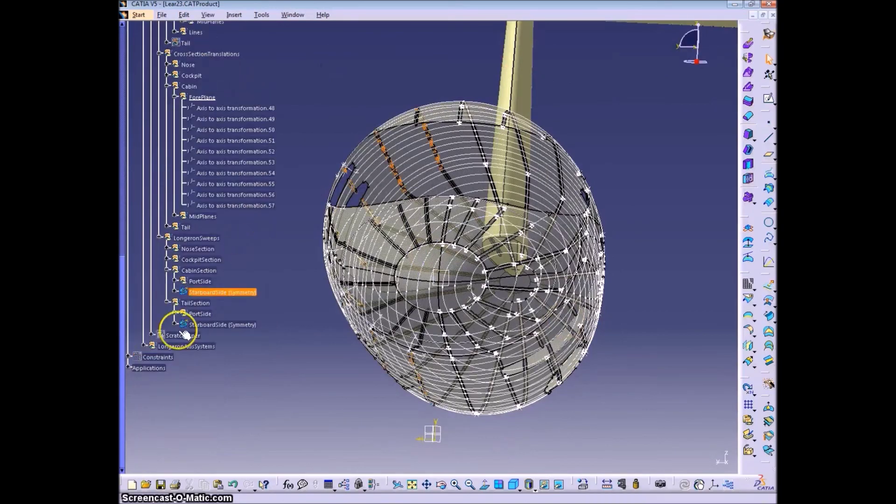
{"action": "left_click", "coordinate": [143, 346]}
{"action": "scroll", "coordinate": [196, 112], "scroll_direction": "up", "scroll_amount": 3}
{"action": "right_click", "coordinate": [181, 128]}
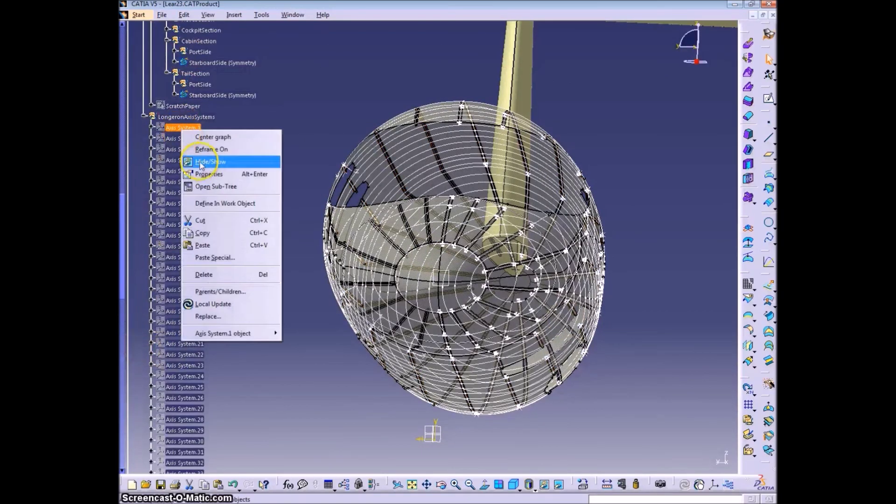
{"action": "left_click", "coordinate": [210, 161]}
{"action": "middle_click_drag", "start_coordinate": [253, 172], "coordinate": [376, 259]}
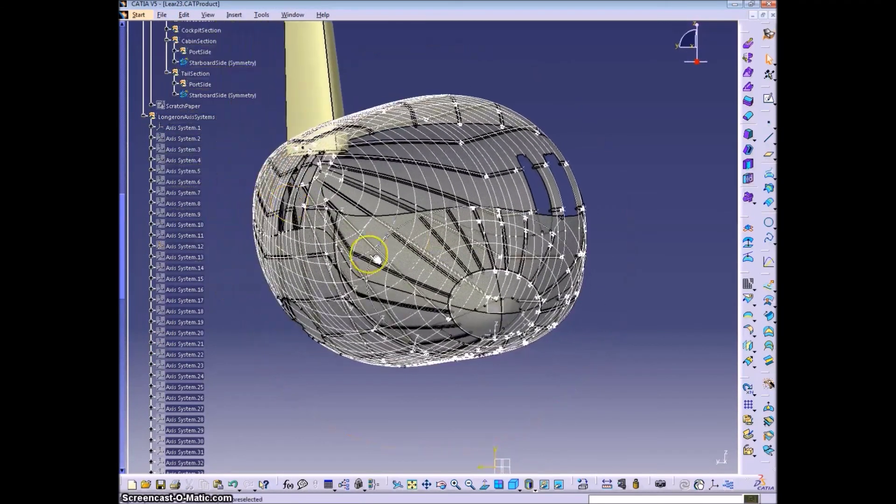
Transform LongeronCrossSection from reference Axis System.1 to target Axis System.100 on the starboard front plane
{"action": "scroll", "coordinate": [260, 372], "scroll_direction": "down", "scroll_amount": 5}
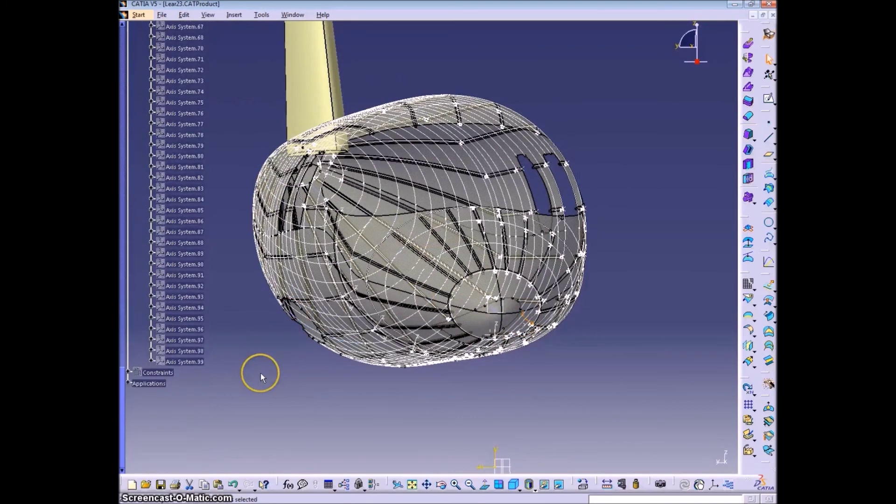
{"action": "left_click", "coordinate": [490, 321]}
{"action": "middle_click_drag", "start_coordinate": [327, 287], "coordinate": [415, 299]}
{"action": "left_click", "coordinate": [698, 195]}
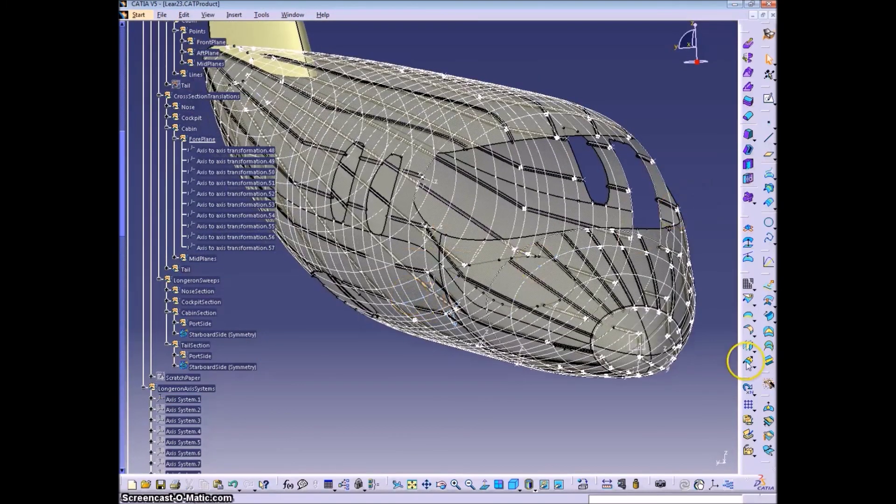
{"action": "left_click", "coordinate": [753, 360]}
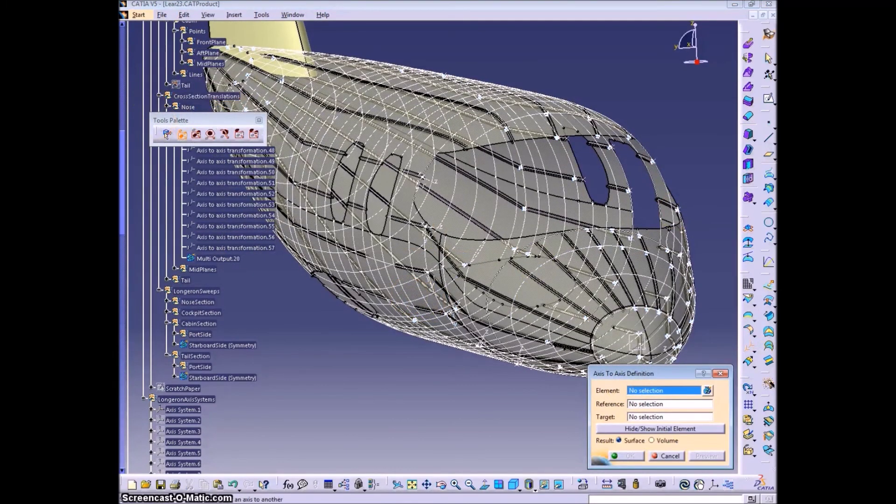
{"action": "left_click_drag", "start_coordinate": [121, 196], "coordinate": [121, 180]}
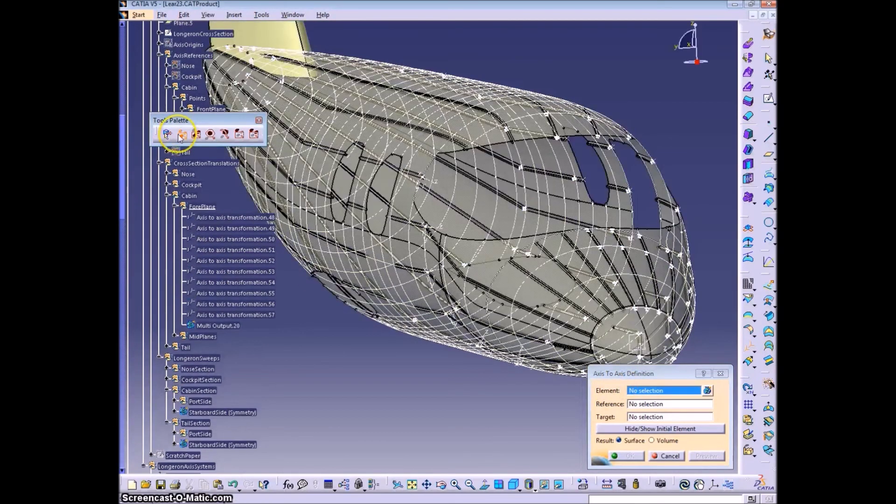
{"action": "left_click", "coordinate": [202, 36]}
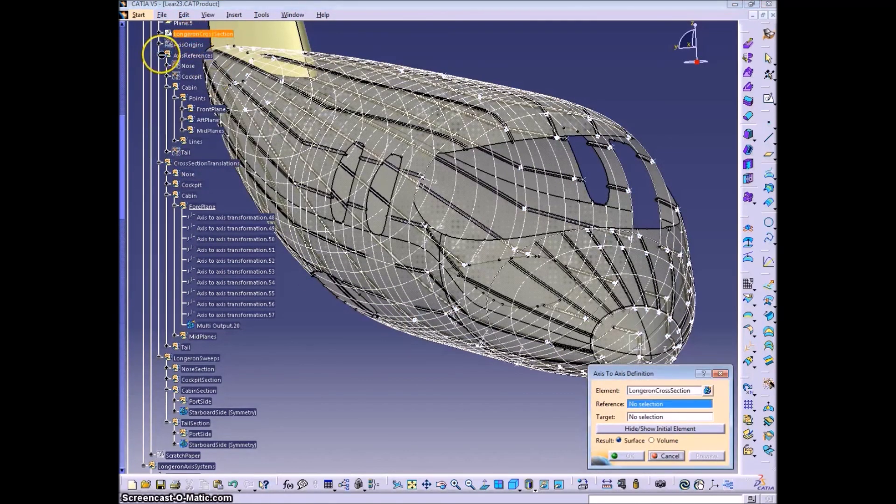
{"action": "left_click", "coordinate": [161, 55]}
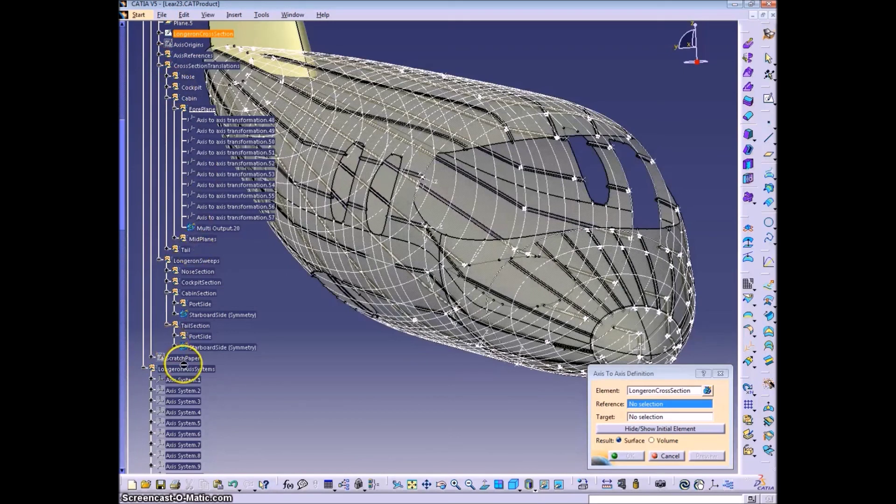
{"action": "left_click", "coordinate": [191, 380]}
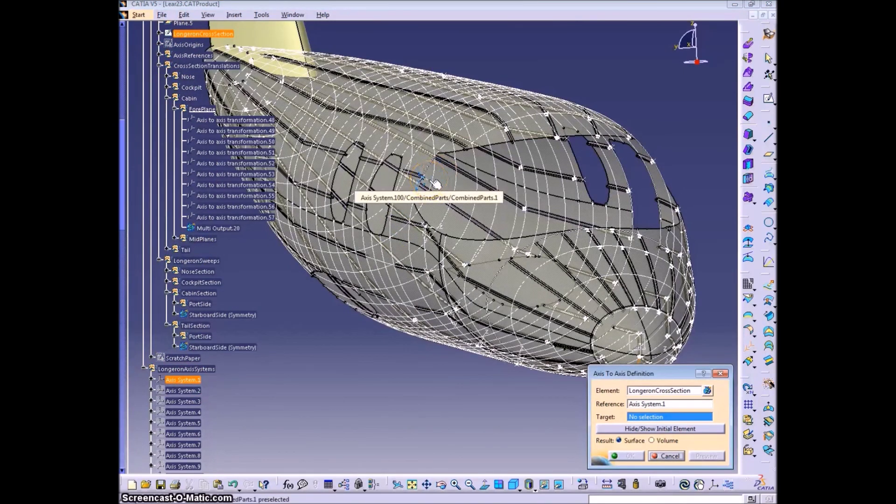
{"action": "left_click", "coordinate": [434, 183]}
{"action": "key", "text": "Return"}
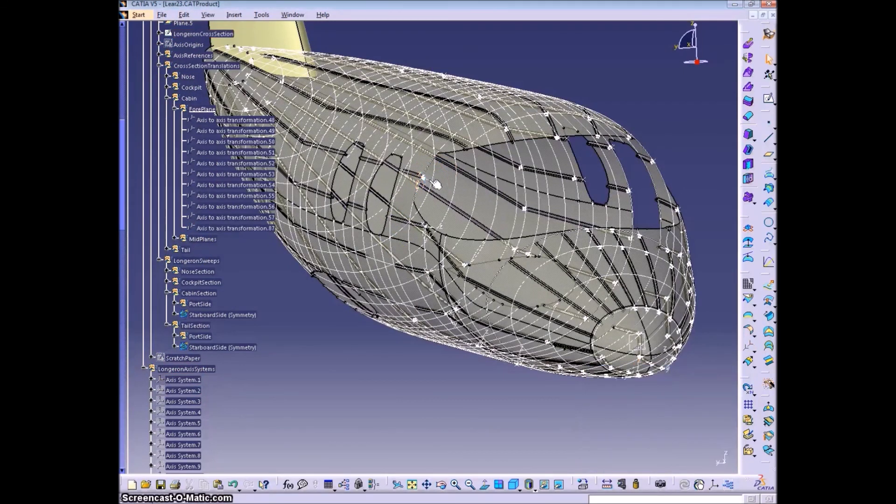
Transform LongeronCrossSection from Axis System.1 onto each of the next two axis systems below Axis System.100
{"action": "left_click", "coordinate": [747, 343]}
{"action": "left_click", "coordinate": [190, 33]}
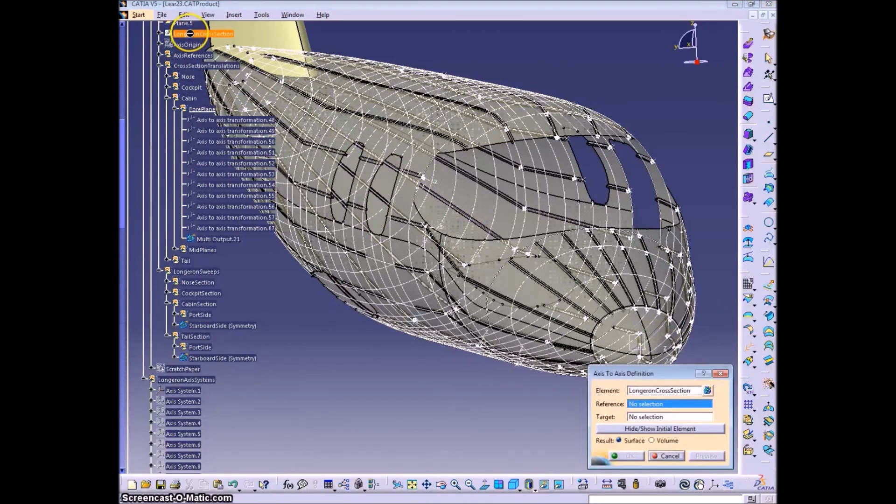
{"action": "left_click", "coordinate": [431, 226]}
{"action": "key", "text": "Return"}
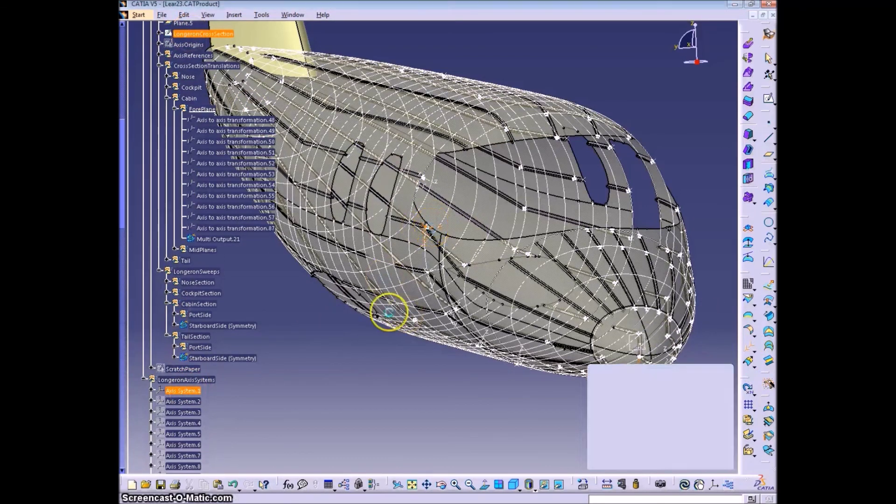
{"action": "left_click", "coordinate": [187, 38]}
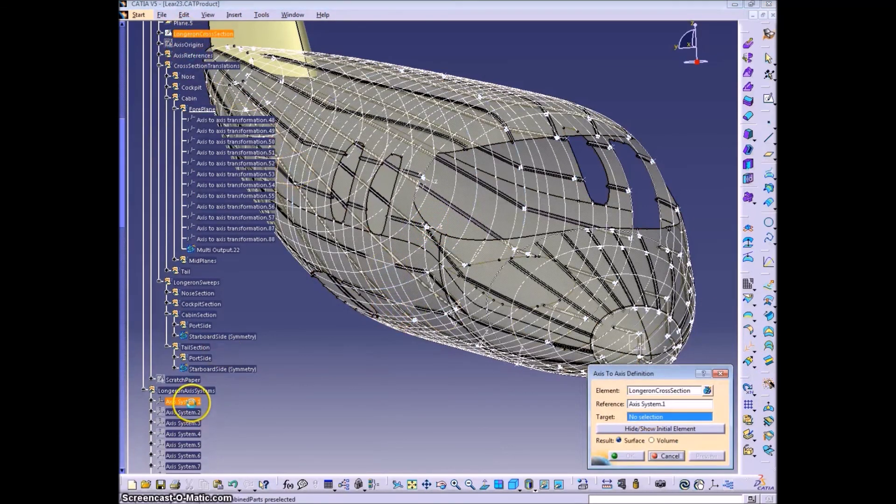
{"action": "left_click", "coordinate": [441, 273]}
{"action": "key", "text": "Return"}
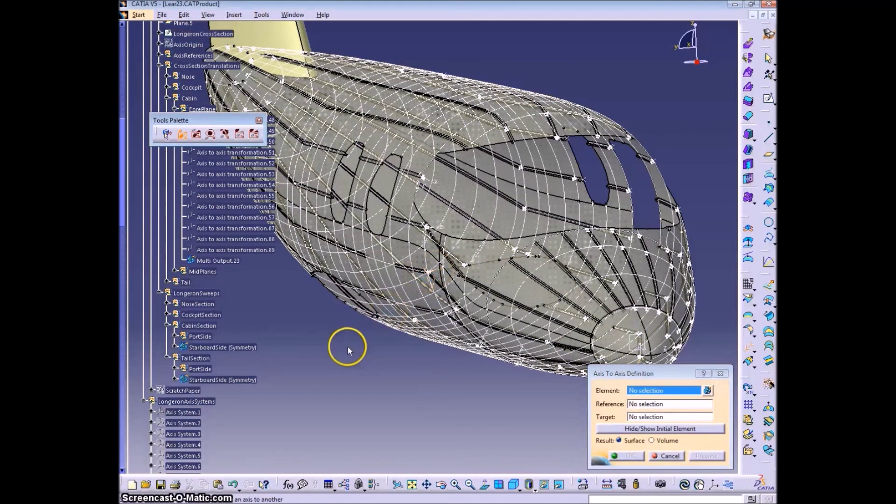
Transform LongeronCrossSection from Axis System.1 onto the fourth starboard front-plane axis system from the top
{"action": "left_click", "coordinate": [190, 34]}
{"action": "left_click", "coordinate": [186, 412]}
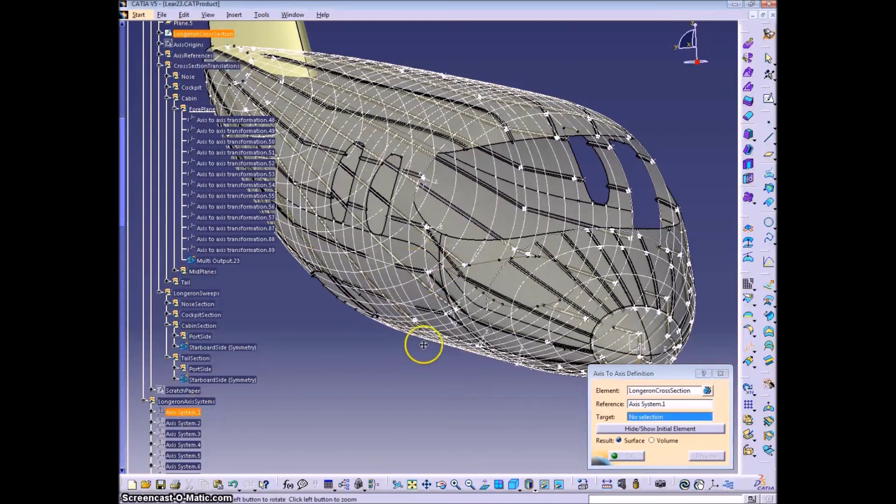
{"action": "middle_click_drag", "start_coordinate": [422, 344], "coordinate": [396, 304]}
{"action": "left_click", "coordinate": [380, 316]}
{"action": "key", "text": "Return"}
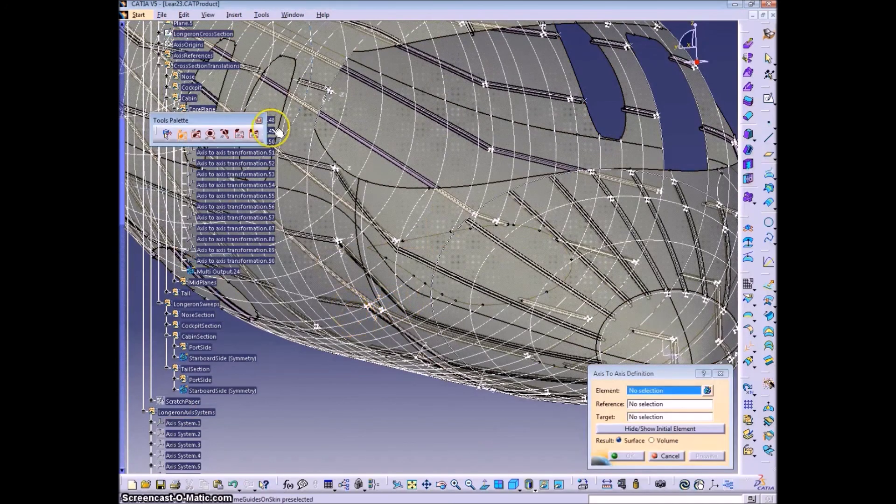
Transform LongeronCrossSection from Axis System.1 onto the two lowest new front-plane axis systems near the fuselage belly
{"action": "left_click", "coordinate": [182, 423]}
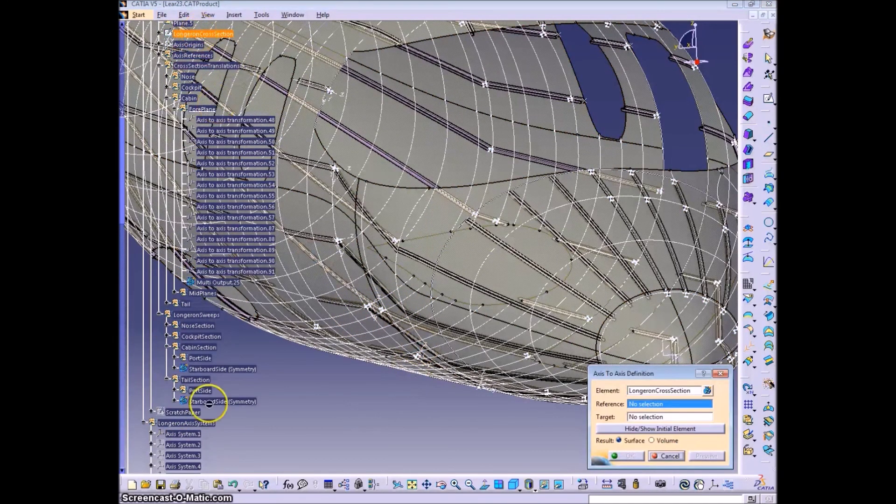
{"action": "left_click", "coordinate": [202, 432]}
{"action": "left_click", "coordinate": [483, 375]}
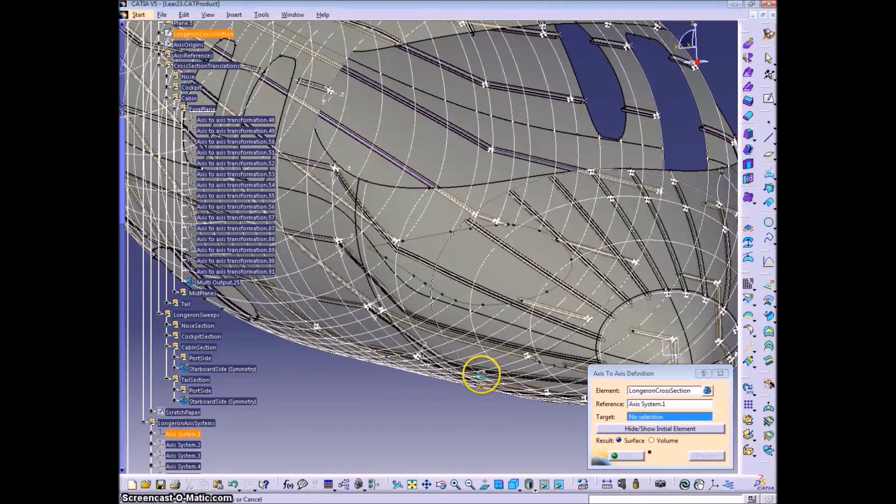
{"action": "left_click", "coordinate": [666, 455]}
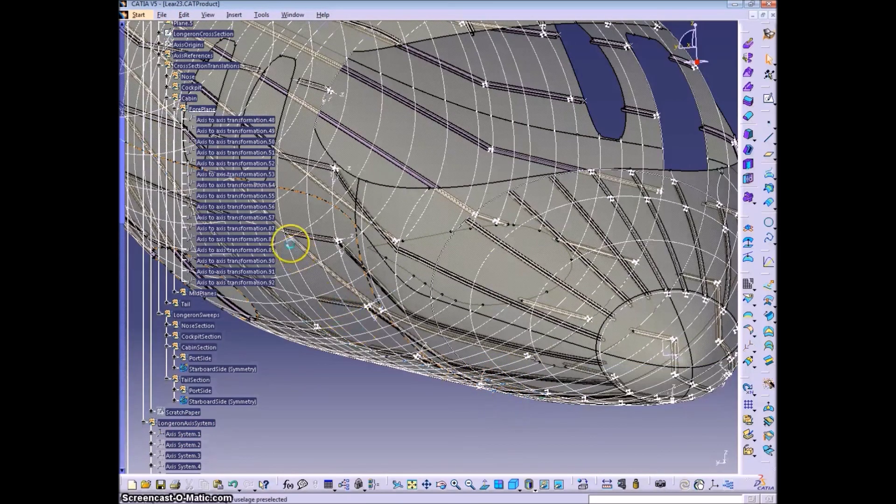
Collapse the ForePlane and LongeronAxisSystems sets and make CabinSection under LongeronSweeps the work object
{"action": "middle_click_drag", "start_coordinate": [280, 229], "coordinate": [409, 246]}
{"action": "left_click", "coordinate": [175, 110]}
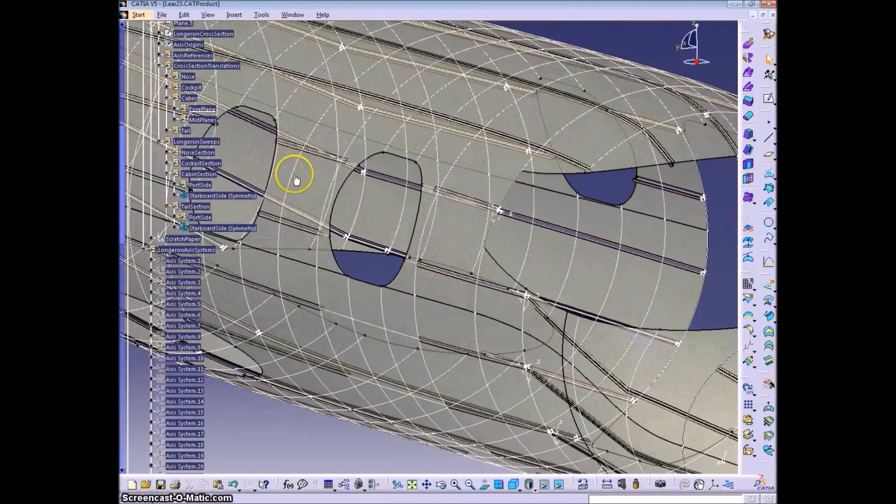
{"action": "middle_click_drag", "start_coordinate": [296, 176], "coordinate": [471, 258]}
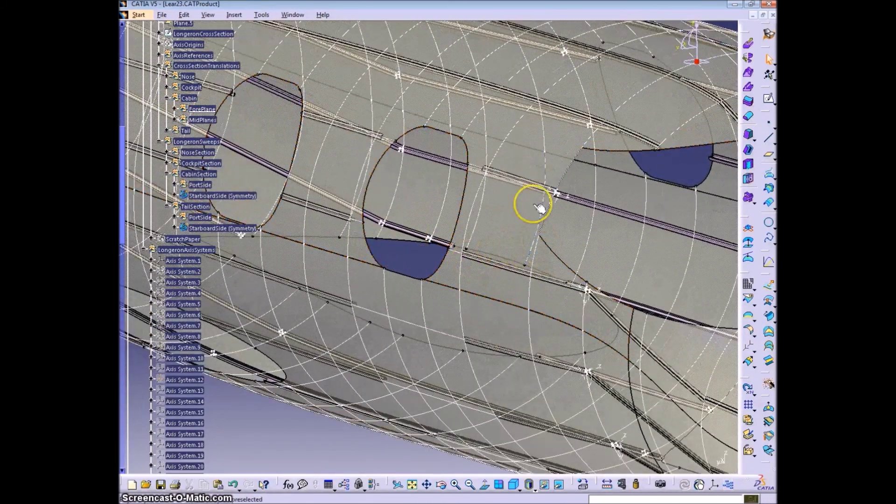
{"action": "middle_click_drag", "start_coordinate": [548, 206], "coordinate": [530, 239]}
{"action": "scroll", "coordinate": [175, 298], "scroll_direction": "down", "scroll_amount": 3}
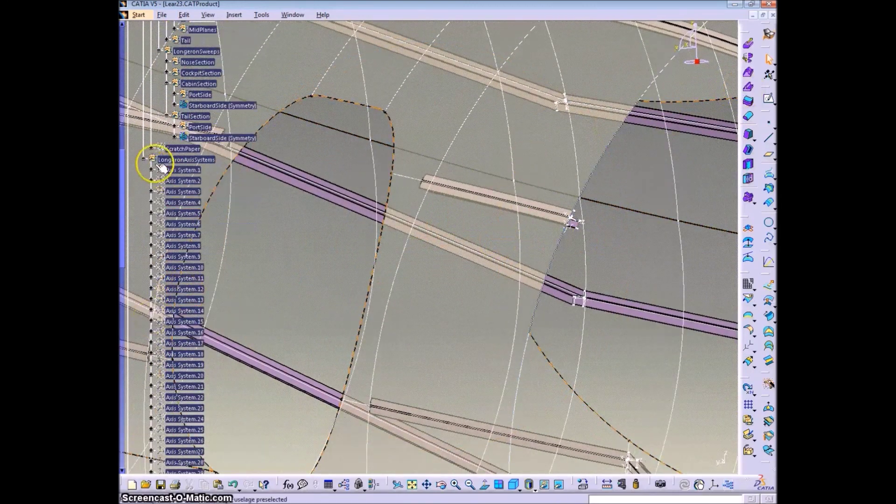
{"action": "left_click", "coordinate": [144, 160]}
{"action": "scroll", "coordinate": [164, 196], "scroll_direction": "up", "scroll_amount": 3}
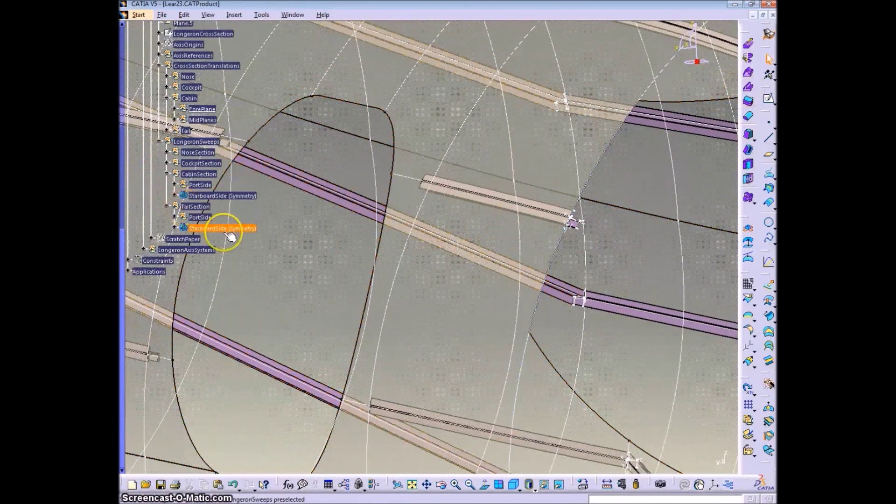
{"action": "right_click", "coordinate": [198, 174]}
{"action": "left_click", "coordinate": [233, 248]}
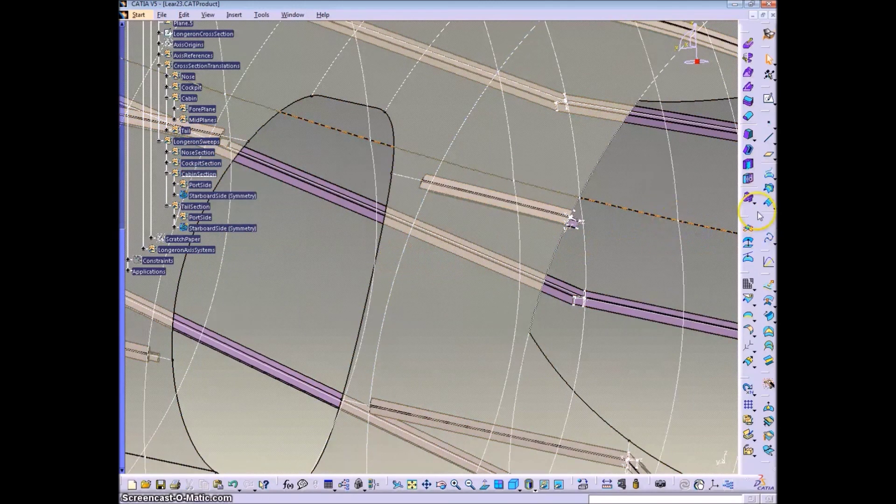
Create a swept volume with Axis to axis transformation.87 as profile and Curve.32 as guide curve
{"action": "left_click", "coordinate": [749, 86]}
{"action": "middle_click_drag", "start_coordinate": [579, 228], "coordinate": [593, 258]}
{"action": "left_click", "coordinate": [563, 260]}
{"action": "left_click", "coordinate": [526, 233]}
{"action": "left_click", "coordinate": [526, 234]}
{"action": "middle_click_drag", "start_coordinate": [526, 233], "coordinate": [626, 187]}
{"action": "left_click", "coordinate": [381, 434]}
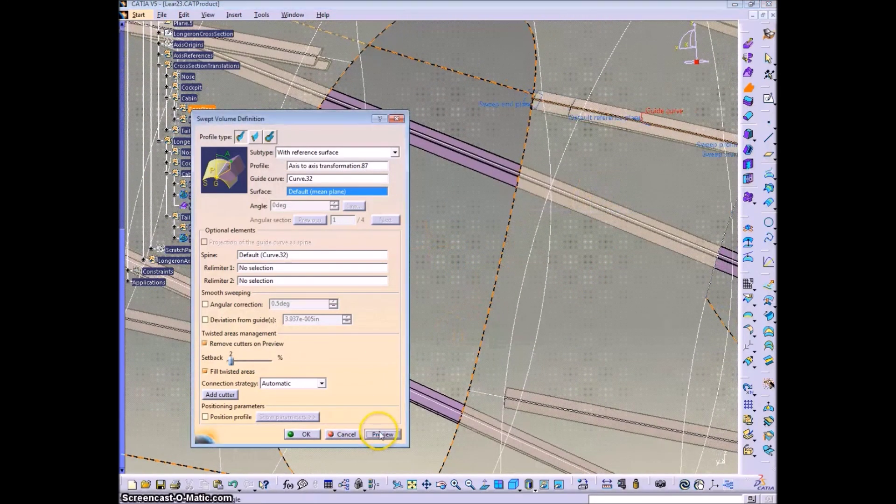
{"action": "left_click", "coordinate": [307, 434]}
Create a swept volume from the second front-plane cross-section along its starboard cabin longeron curve
{"action": "middle_click_drag", "start_coordinate": [580, 244], "coordinate": [443, 283]}
{"action": "middle_click_drag", "start_coordinate": [435, 373], "coordinate": [421, 243]}
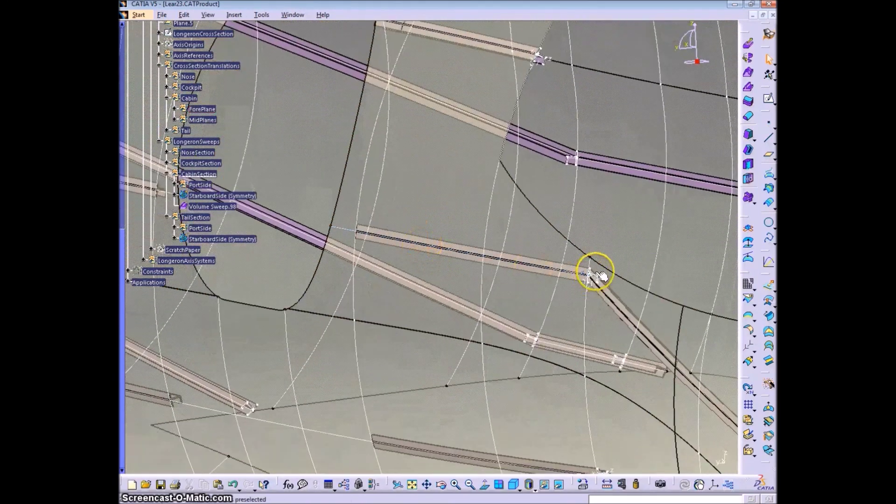
{"action": "left_click", "coordinate": [748, 87]}
{"action": "left_click", "coordinate": [592, 275]}
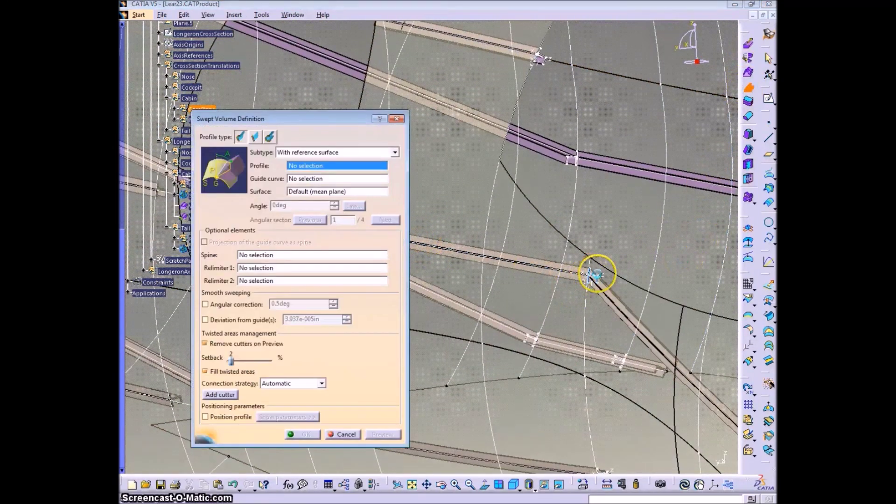
{"action": "left_click", "coordinate": [556, 342]}
{"action": "middle_click_drag", "start_coordinate": [556, 341], "coordinate": [514, 279]}
{"action": "left_click", "coordinate": [305, 433]}
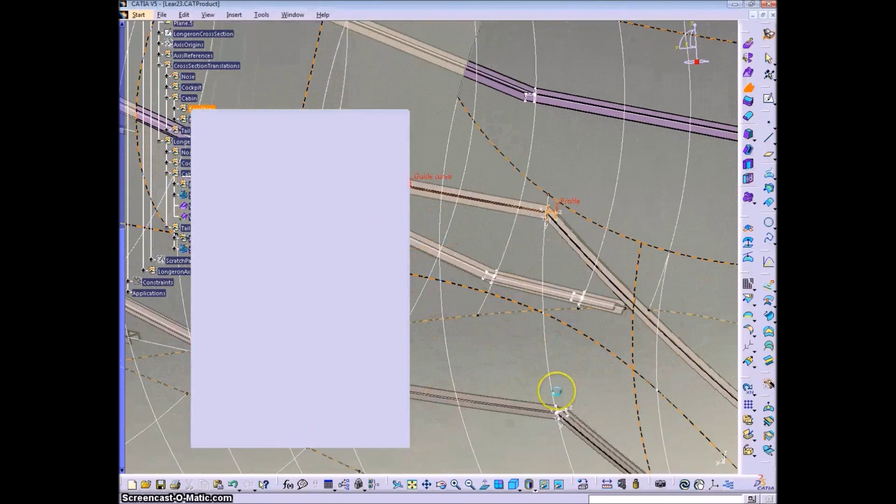
Sweep the next three lower cross-sections, ending with Axis to axis transformation.91, as volumes along their cabin longeron curves
{"action": "left_click", "coordinate": [562, 412]}
{"action": "middle_click_drag", "start_coordinate": [539, 411], "coordinate": [532, 254]}
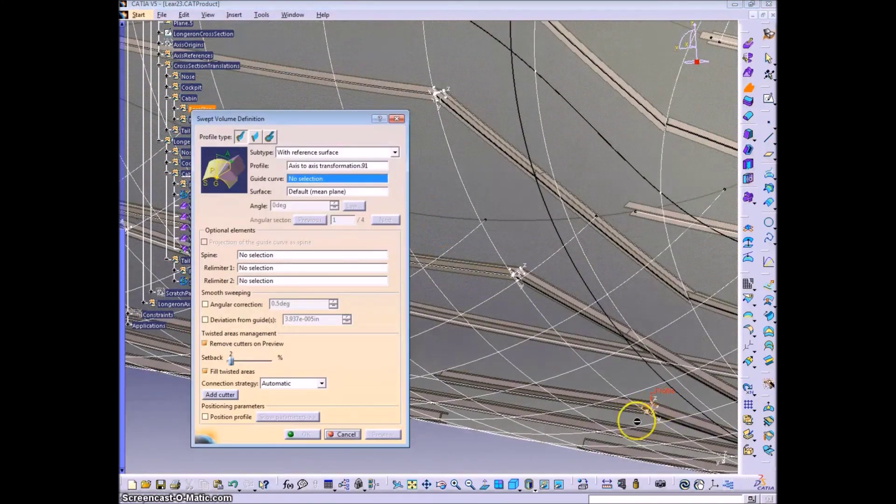
{"action": "left_click", "coordinate": [623, 409]}
{"action": "left_click", "coordinate": [302, 433]}
Expand the CabinSection's StarboardSide (Symmetry) set and hide Symmetry.17 through Symmetry.21
{"action": "middle_click_drag", "start_coordinate": [336, 435], "coordinate": [189, 250]}
{"action": "left_click", "coordinate": [173, 195]}
{"action": "middle_click_drag", "start_coordinate": [459, 346], "coordinate": [459, 316], "text": "ctrl"}
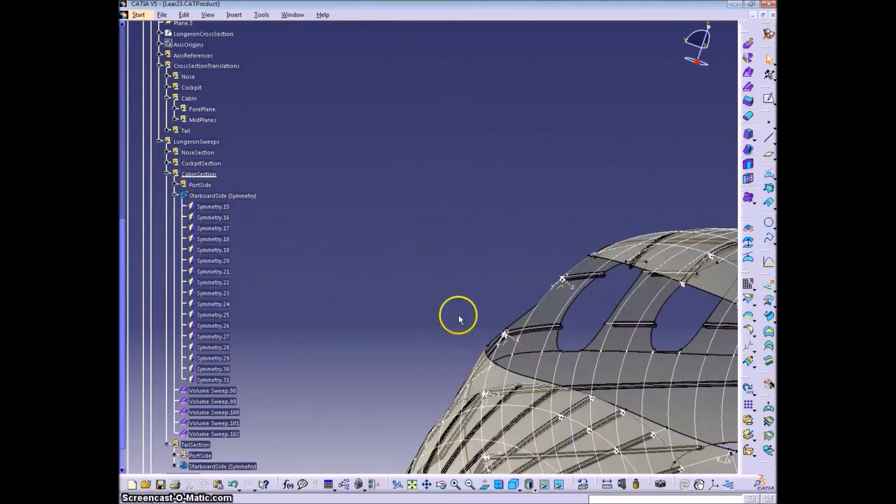
{"action": "right_click", "coordinate": [219, 228]}
{"action": "left_click", "coordinate": [225, 245]}
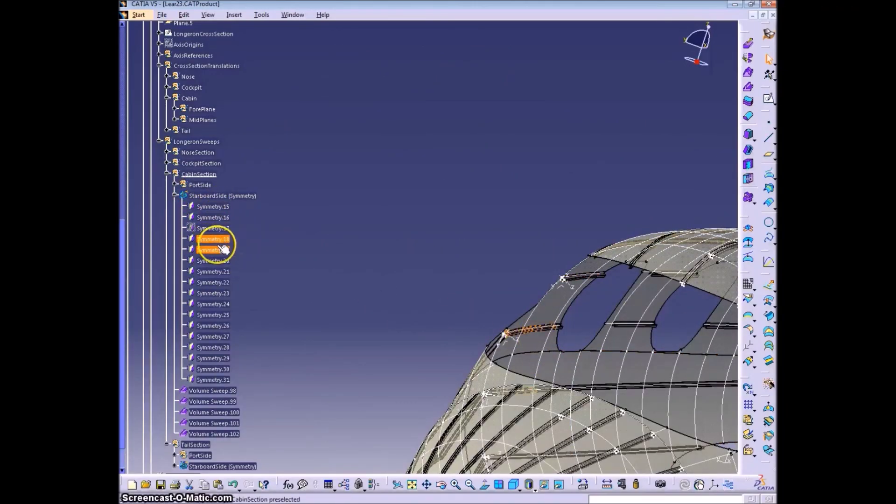
{"action": "middle_click_drag", "start_coordinate": [215, 262], "coordinate": [649, 231]}
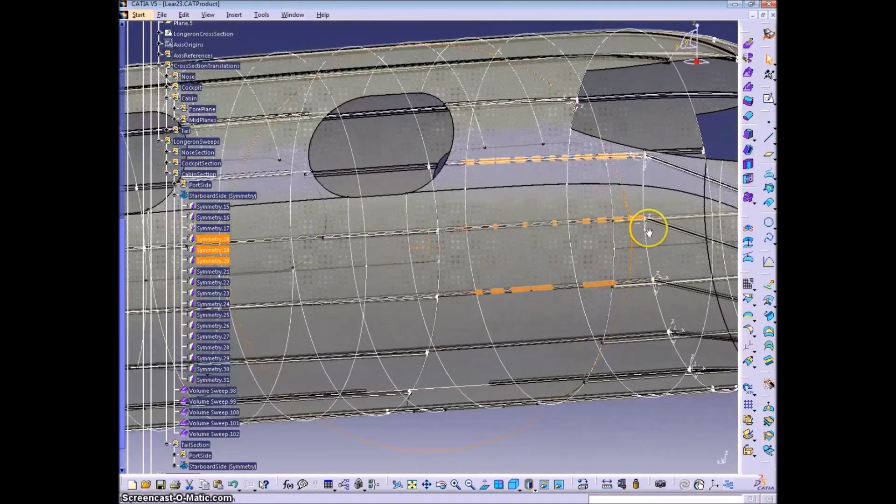
{"action": "middle_click_drag", "start_coordinate": [347, 373], "coordinate": [332, 310]}
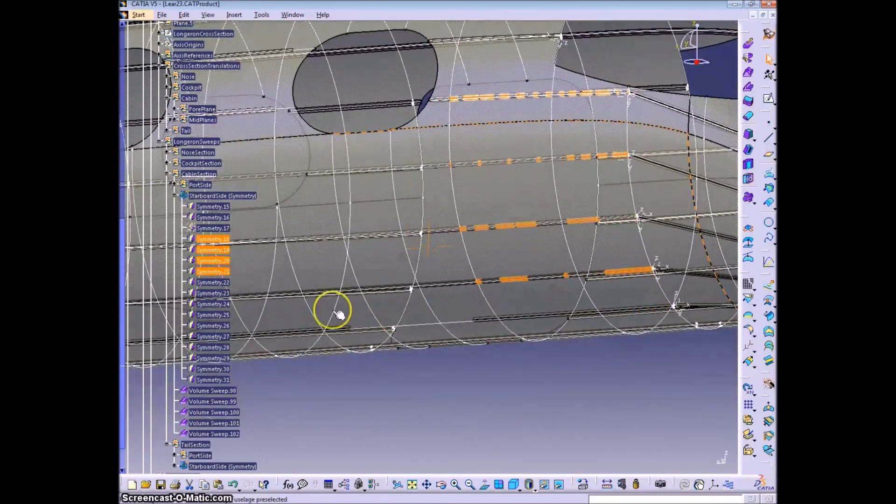
{"action": "right_click", "coordinate": [216, 272]}
{"action": "left_click", "coordinate": [250, 305]}
Create a swept volume from the next lower front-plane cross-section along its starboard cabin longeron curve
{"action": "middle_click_drag", "start_coordinate": [516, 319], "coordinate": [329, 333]}
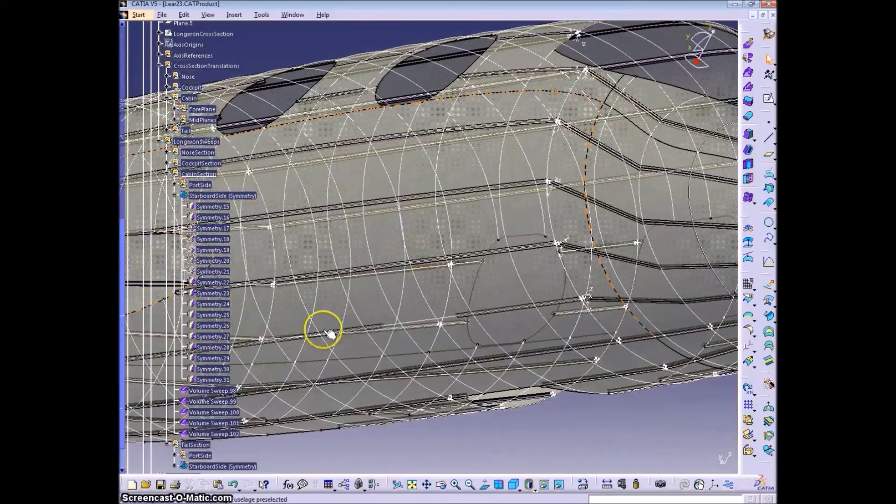
{"action": "left_click", "coordinate": [213, 434]}
{"action": "left_click", "coordinate": [205, 402], "text": "ctrl"}
{"action": "left_click", "coordinate": [205, 435]}
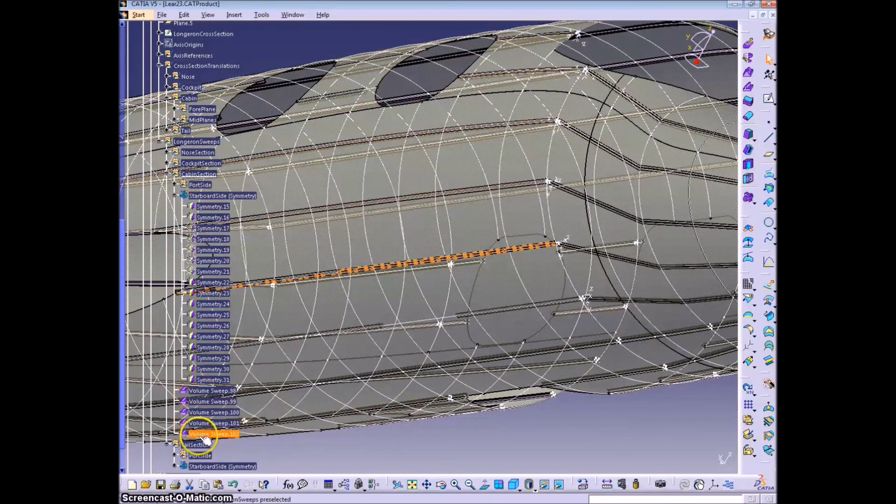
{"action": "left_click", "coordinate": [749, 86]}
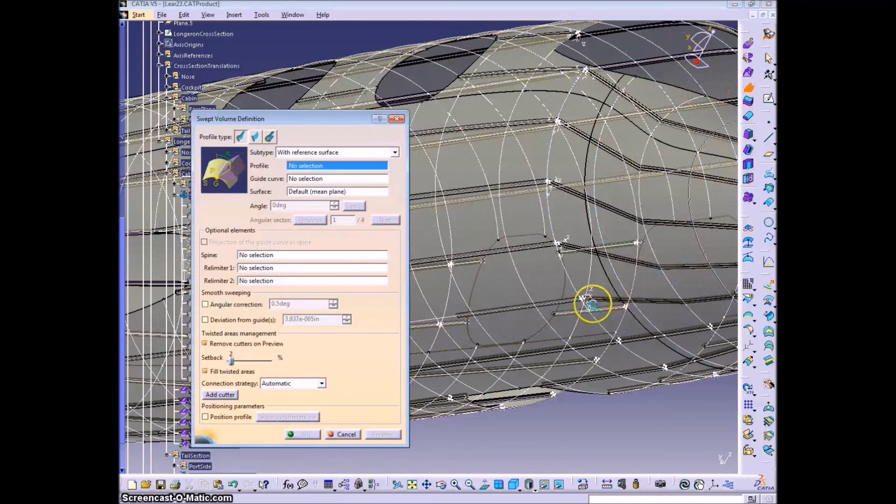
{"action": "middle_click_drag", "start_coordinate": [598, 309], "coordinate": [458, 213], "text": "ctrl"}
{"action": "left_click", "coordinate": [597, 329]}
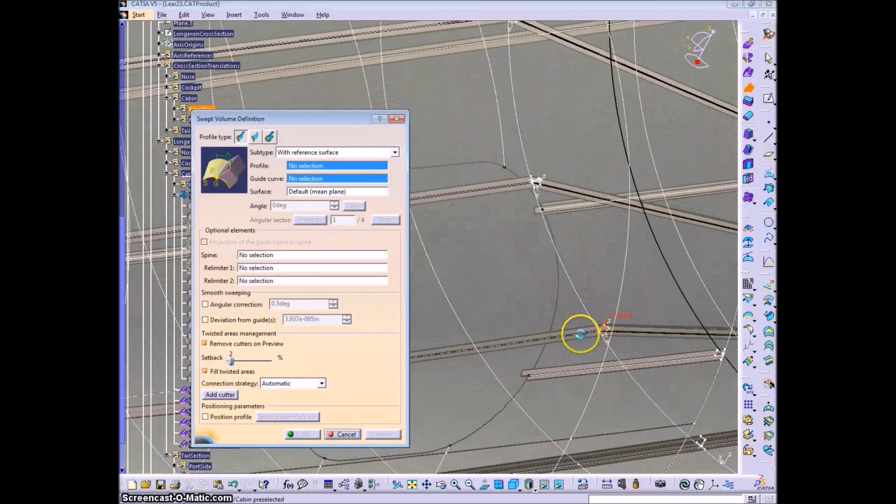
{"action": "left_click", "coordinate": [529, 344]}
{"action": "left_click", "coordinate": [306, 435]}
Hide the mirrored longerons Symmetry.28, Symmetry.27 and Symmetry.26 in the CabinSection's StarboardSide (Symmetry) set
{"action": "middle_click_drag", "start_coordinate": [366, 394], "coordinate": [351, 384], "text": "ctrl"}
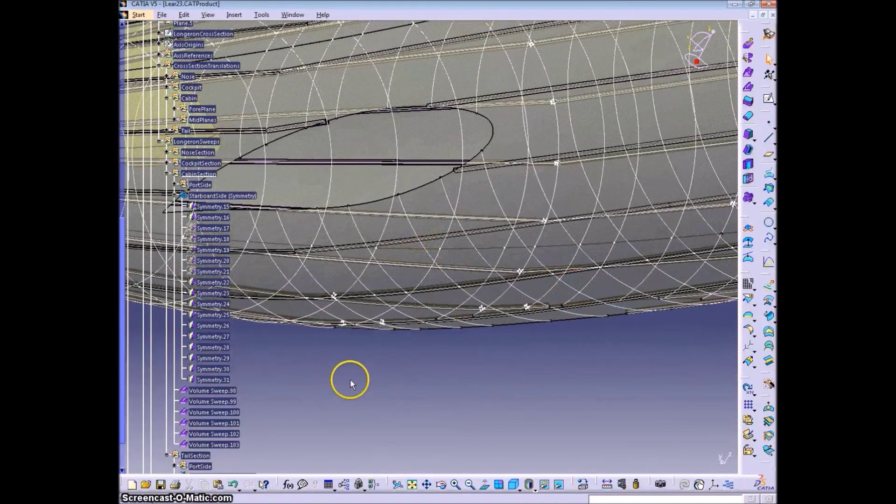
{"action": "right_click", "coordinate": [207, 348]}
{"action": "left_click", "coordinate": [243, 164]}
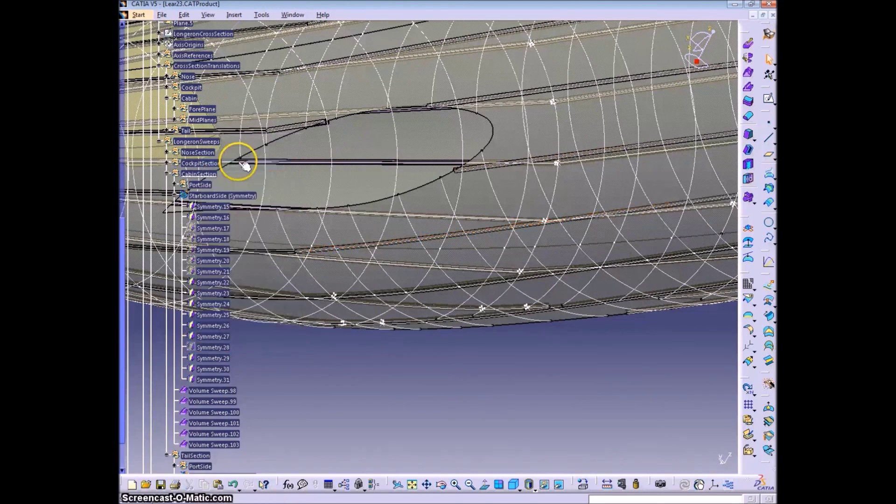
{"action": "right_click", "coordinate": [224, 337]}
{"action": "left_click", "coordinate": [254, 155]}
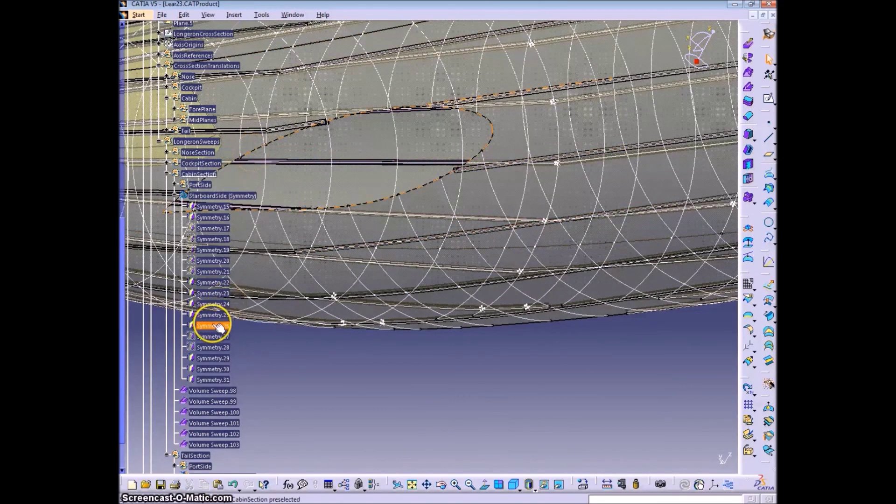
{"action": "right_click", "coordinate": [219, 327]}
{"action": "left_click", "coordinate": [244, 144]}
Hide the mirrored longerons Symmetry.25 and Symmetry.22 in the CabinSection's starboard set
{"action": "middle_click_drag", "start_coordinate": [452, 202], "coordinate": [433, 230]}
{"action": "left_click", "coordinate": [218, 325]}
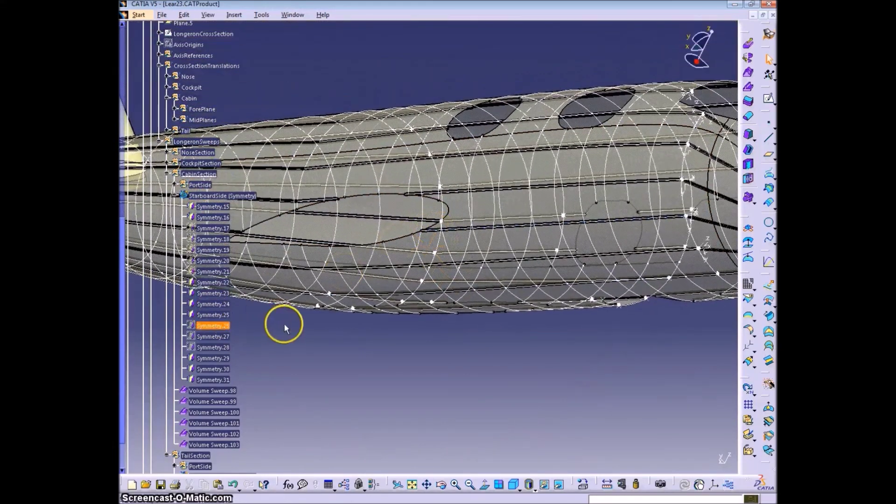
{"action": "right_click", "coordinate": [219, 319]}
{"action": "left_click", "coordinate": [249, 134]}
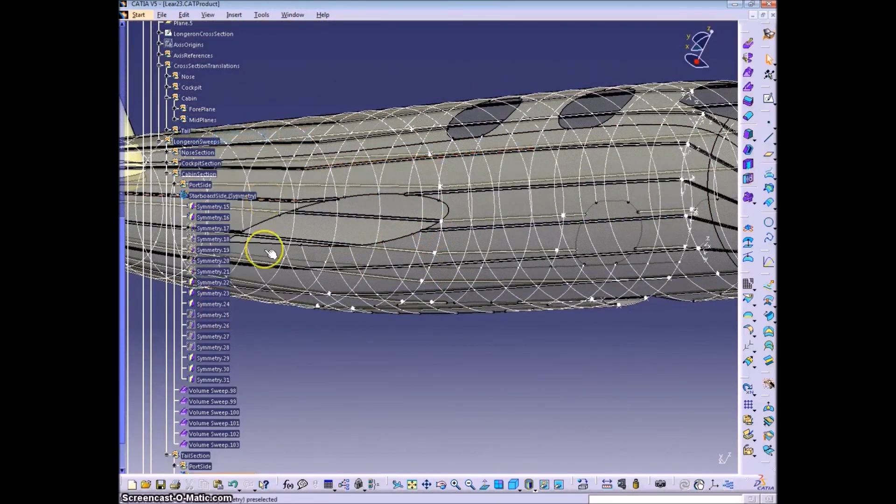
{"action": "middle_click_drag", "start_coordinate": [401, 187], "coordinate": [409, 210]}
{"action": "right_click", "coordinate": [224, 286]}
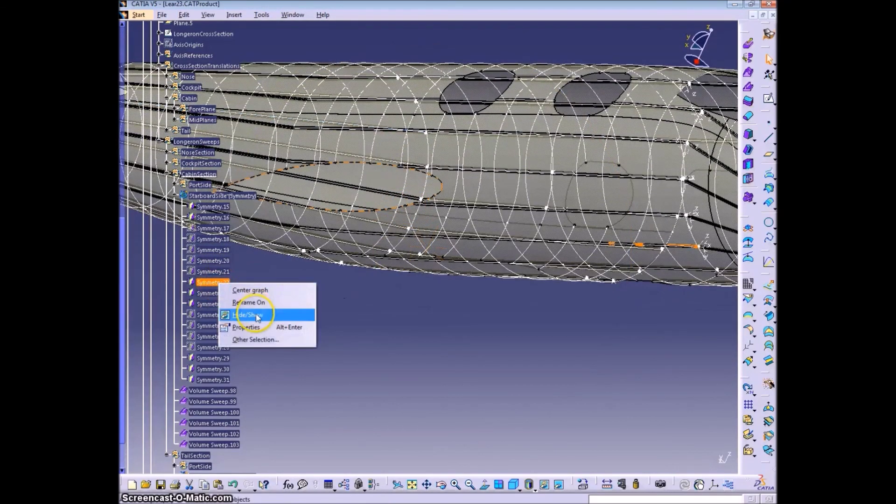
{"action": "left_click", "coordinate": [256, 314]}
Hide the fuselage skin to inspect the cabin longerons and frames, and undo the hiding
{"action": "middle_click_drag", "start_coordinate": [470, 210], "coordinate": [490, 132]}
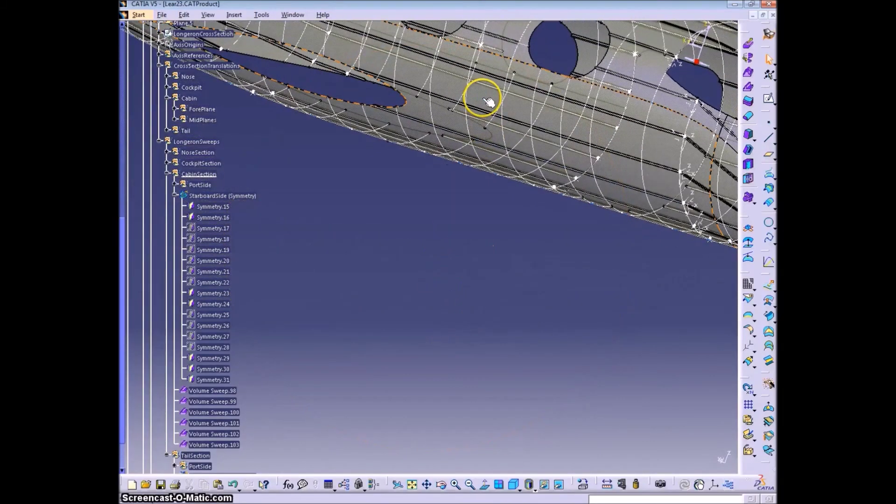
{"action": "right_click", "coordinate": [482, 97]}
{"action": "left_click", "coordinate": [495, 125]}
{"action": "middle_click_drag", "start_coordinate": [544, 236], "coordinate": [369, 216]}
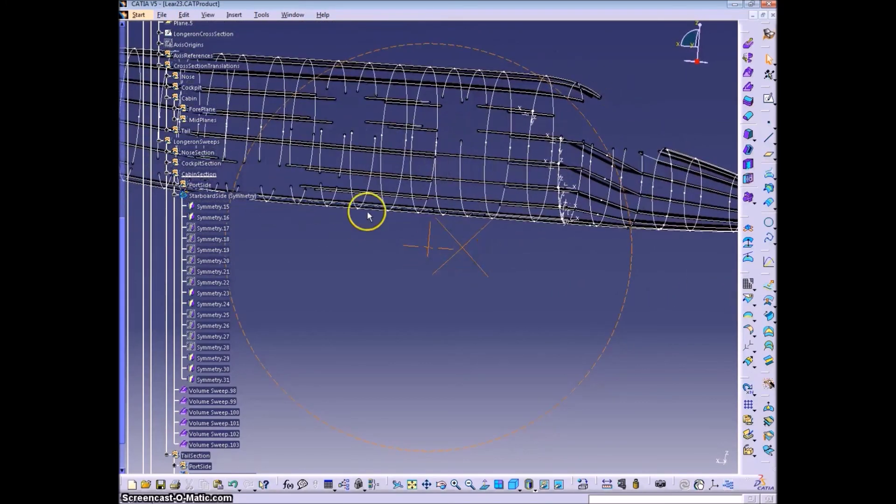
{"action": "key", "text": "ctrl+z"}
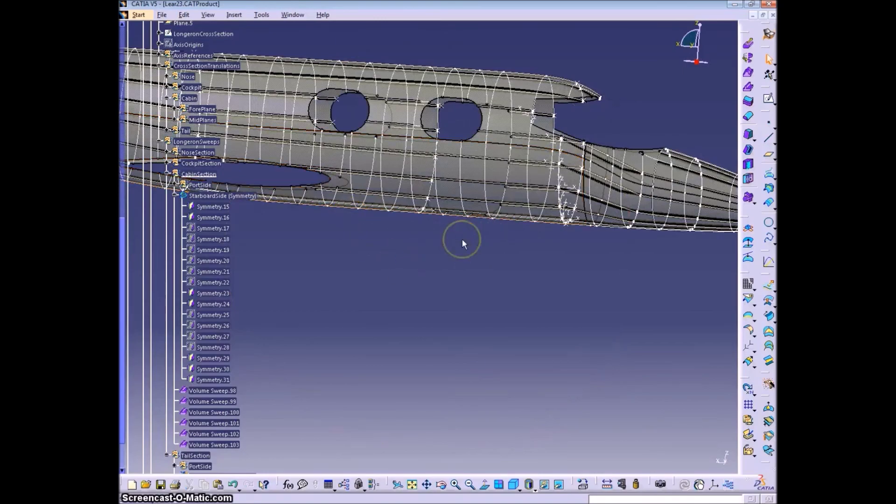